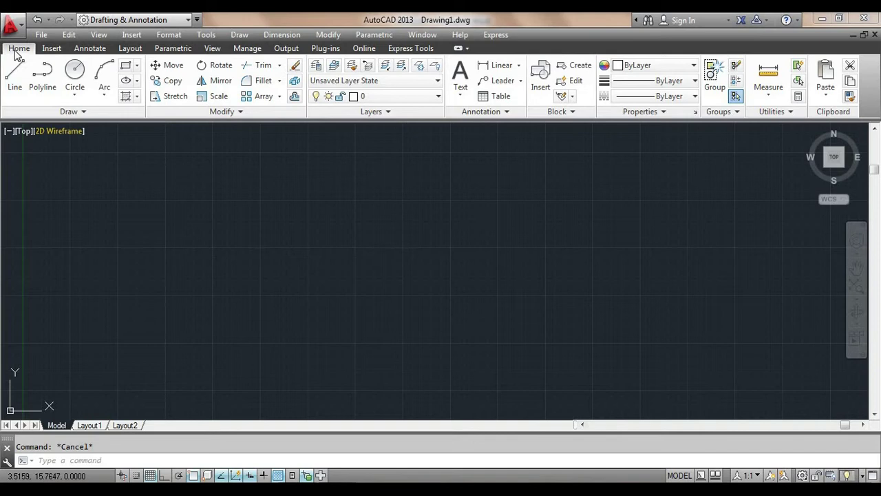
# - Place a single point object in the upper middle of the empty drawing with the Point command
pyautogui.click(84, 113)
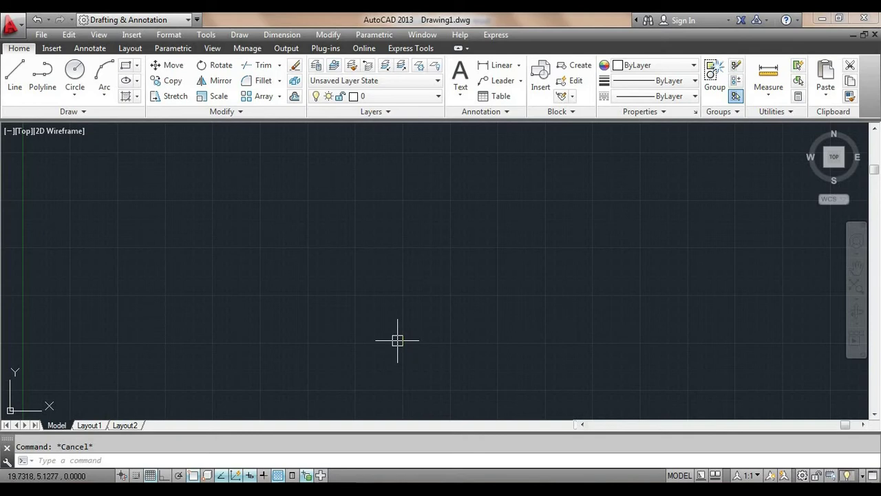
pyautogui.write('PO')
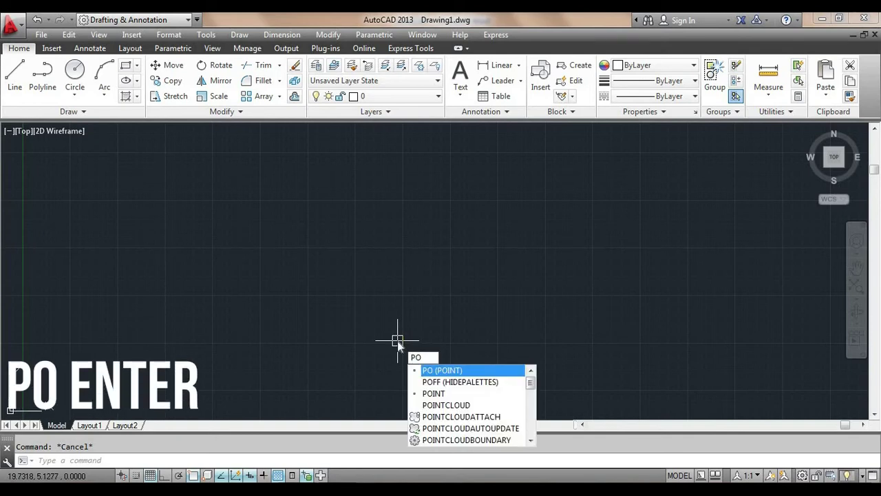
pyautogui.press('Return')
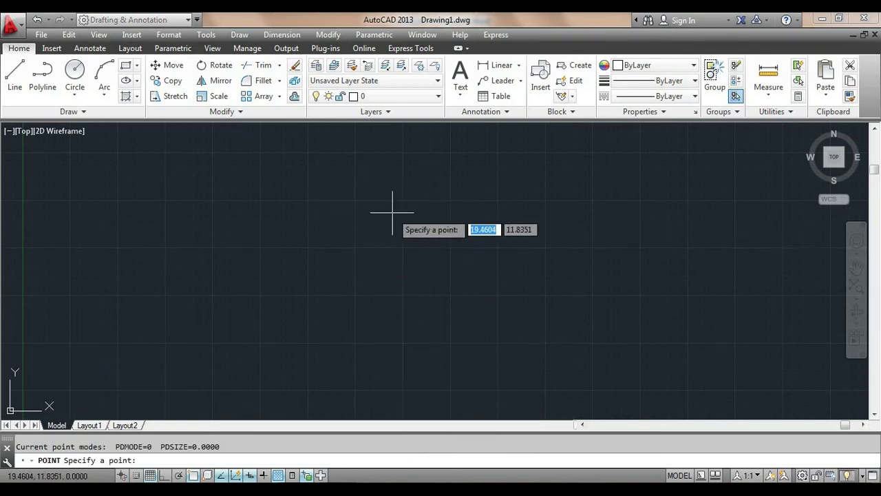
pyautogui.click(369, 200)
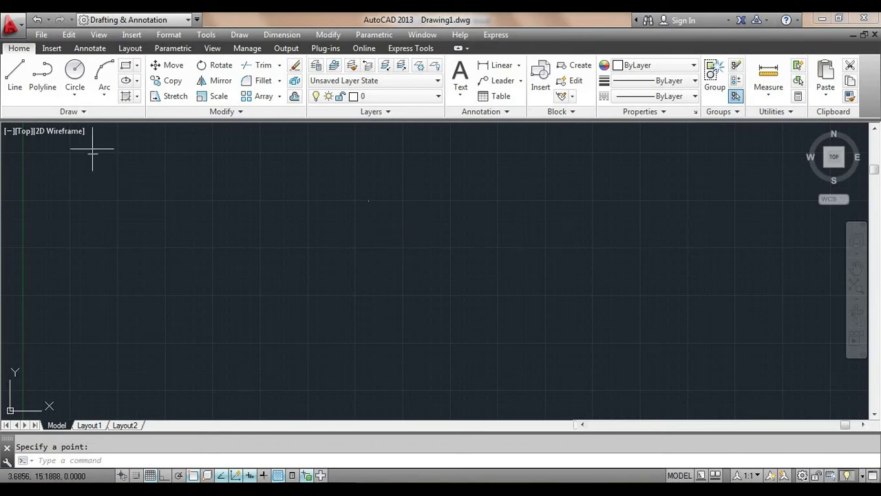
# - Place four more points scattered around the first one, repeating the single Point command for each
pyautogui.click(95, 114)
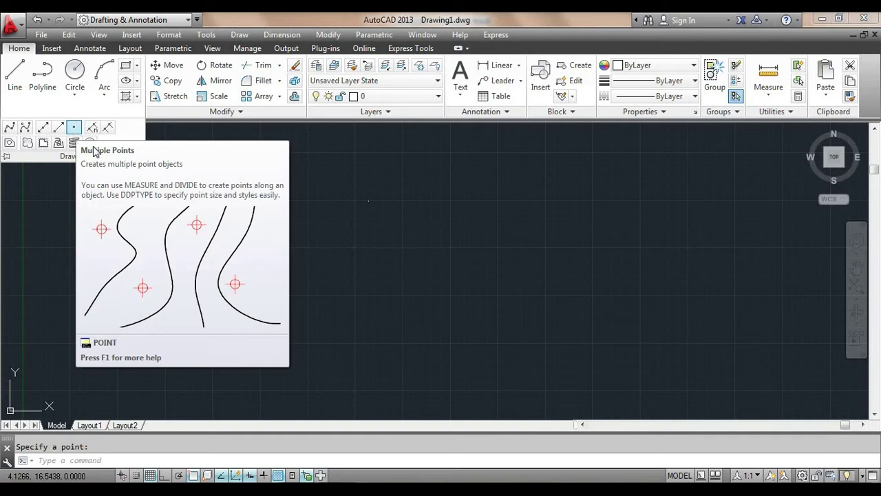
pyautogui.press('Escape')
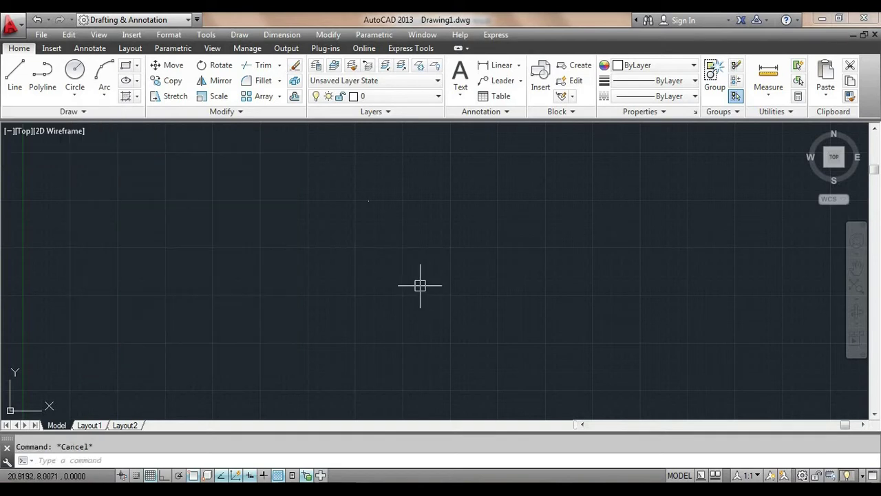
pyautogui.write('po')
pyautogui.press('Return')
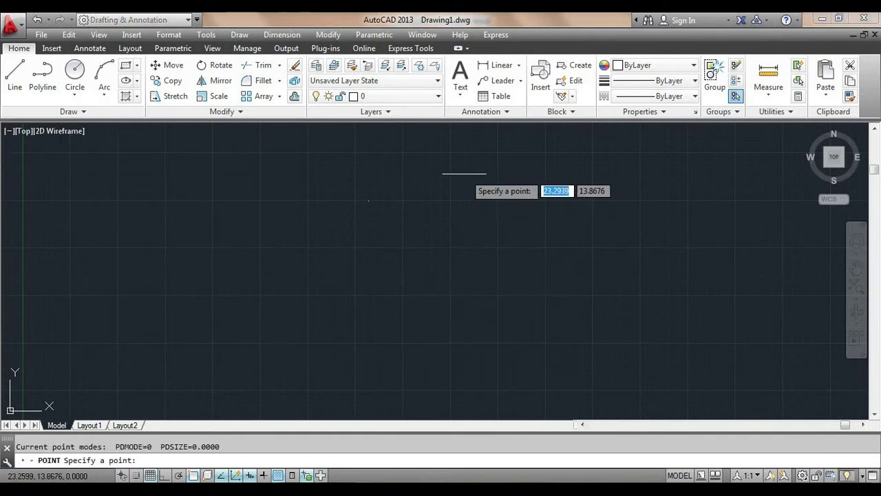
pyautogui.click(464, 174)
pyautogui.press('Return')
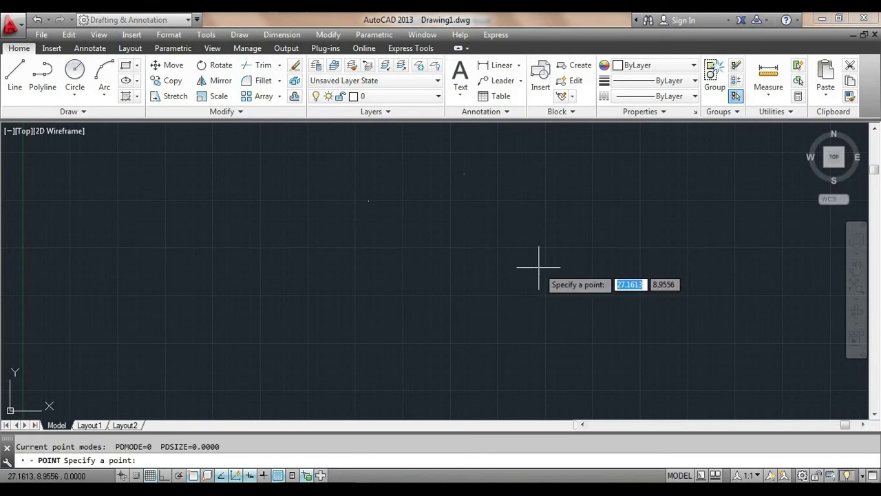
pyautogui.click(557, 198)
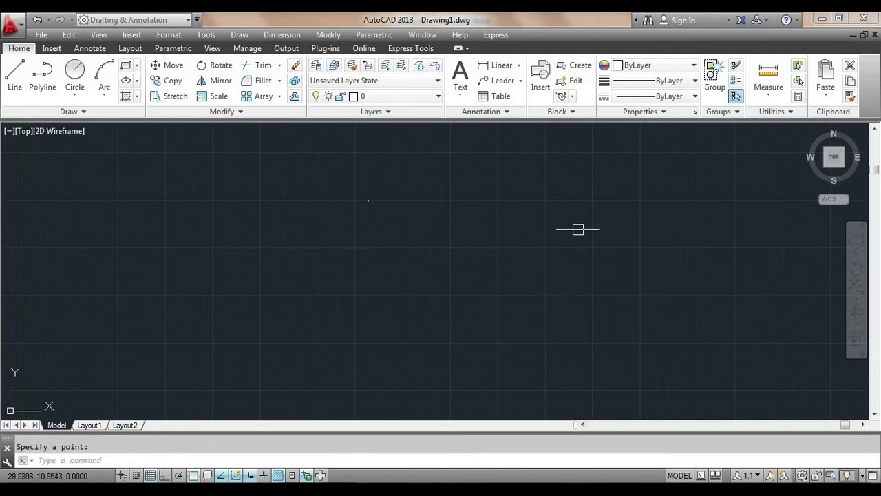
pyautogui.press('Return')
pyautogui.click(234, 226)
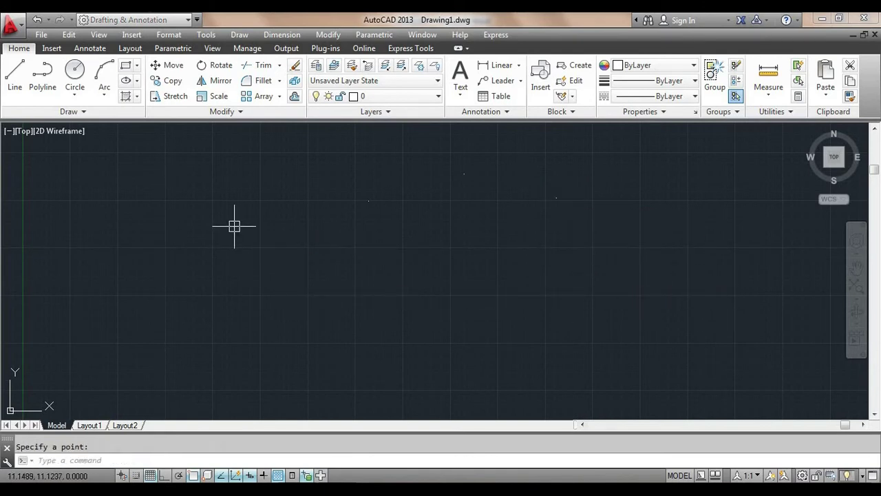
pyautogui.press('Return')
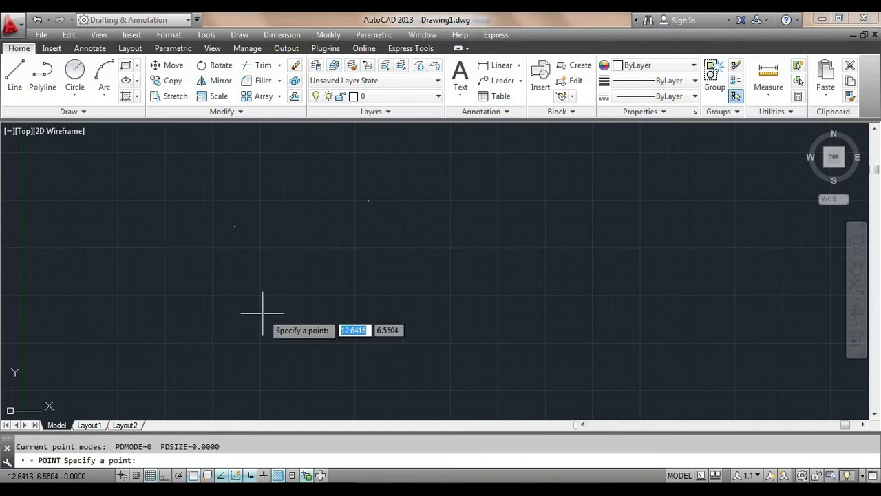
pyautogui.click(347, 301)
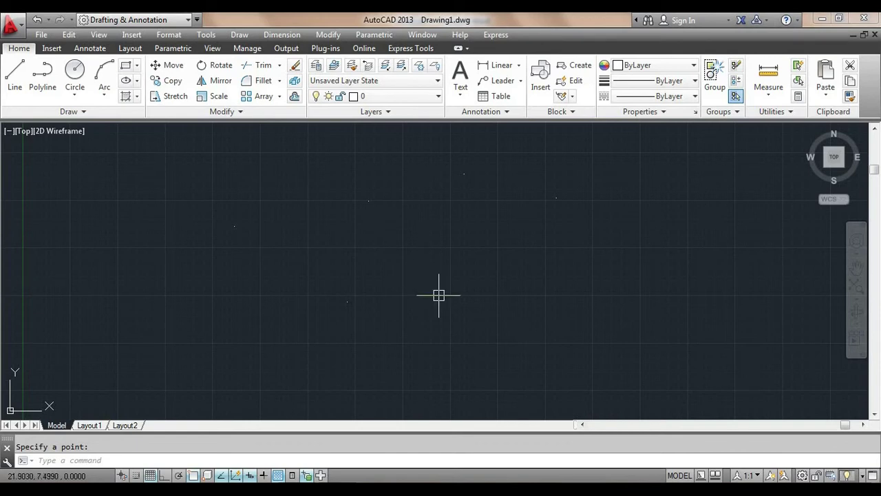
# - Use the MULTIPLE command to repeat POINT and scatter ten more points around the existing ones, ending the command after the last
pyautogui.write('mult')
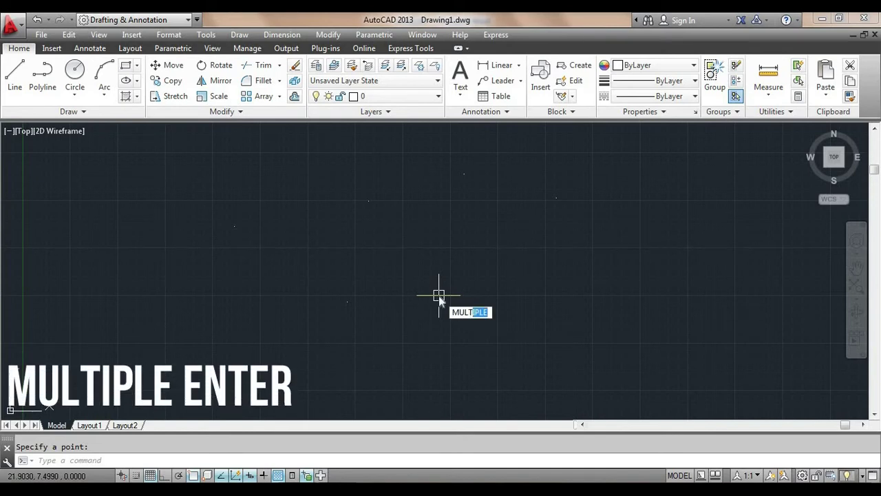
pyautogui.press('Return')
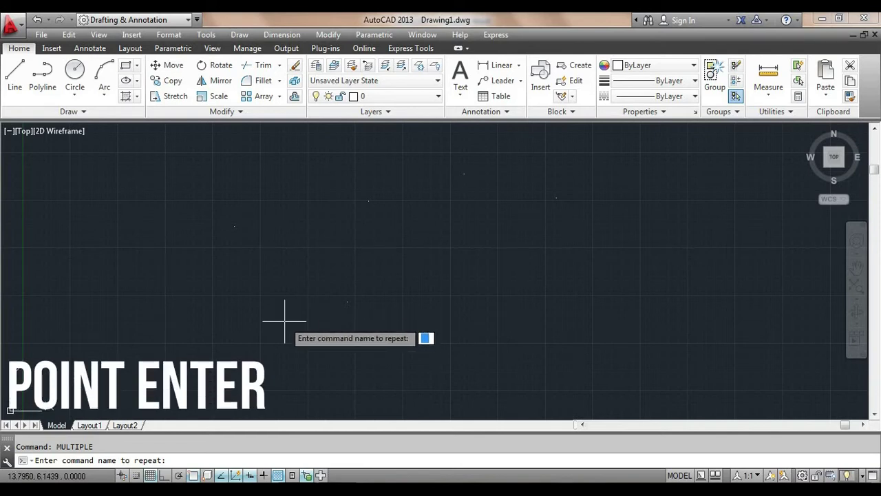
pyautogui.write('point')
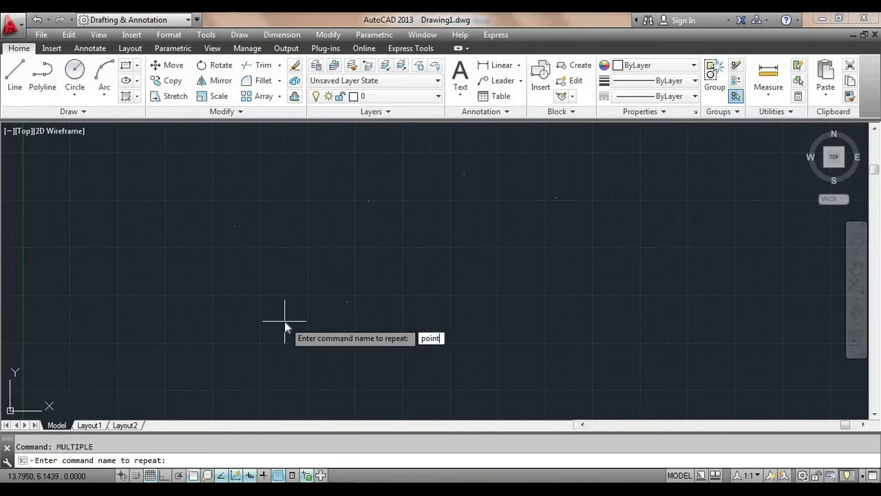
pyautogui.press('Return')
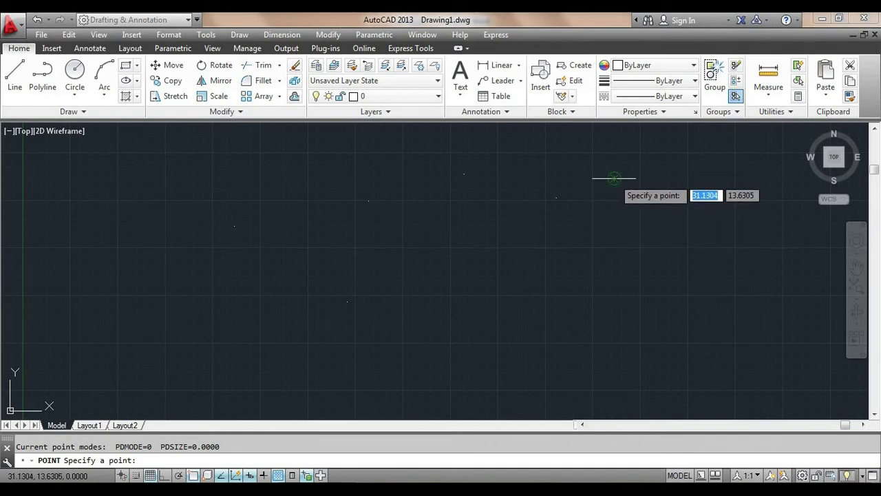
pyautogui.click(632, 277)
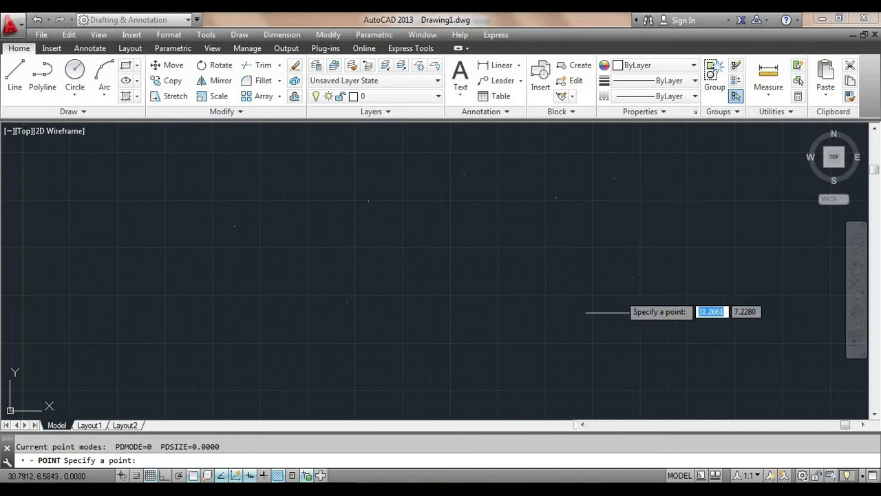
pyautogui.click(526, 311)
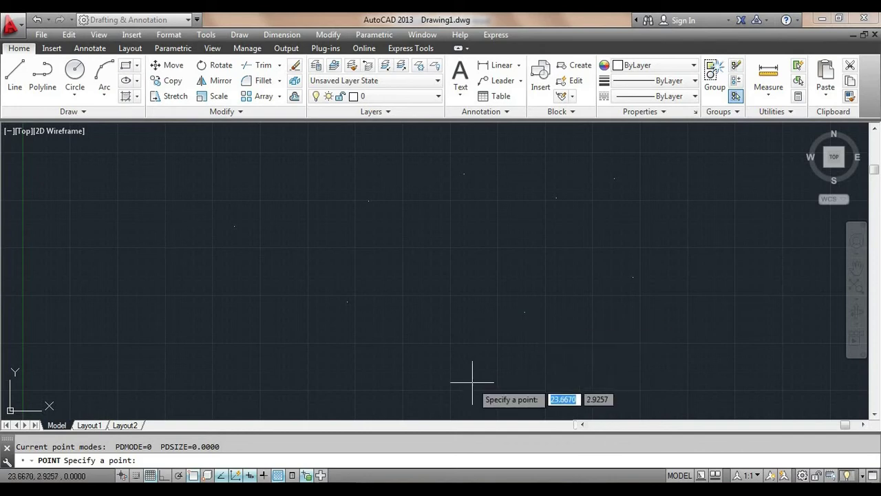
pyautogui.click(430, 322)
pyautogui.click(257, 326)
pyautogui.click(285, 273)
pyautogui.click(285, 202)
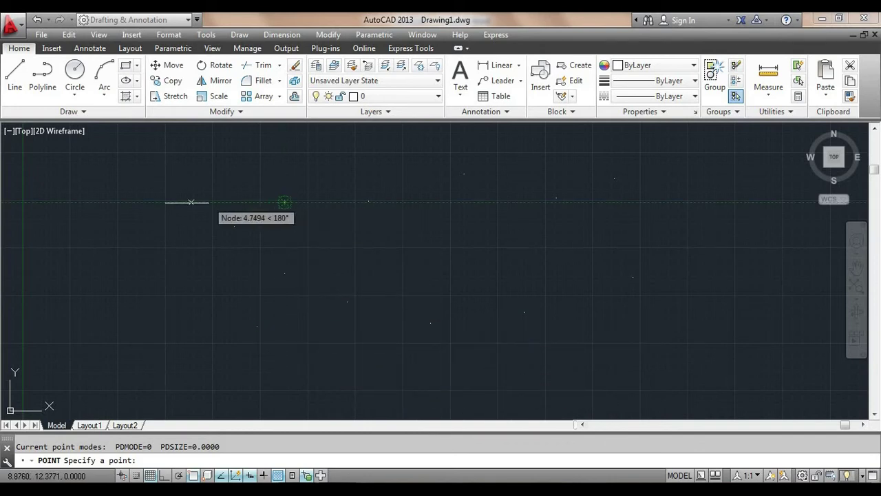
pyautogui.click(145, 202)
pyautogui.click(152, 295)
pyautogui.click(205, 322)
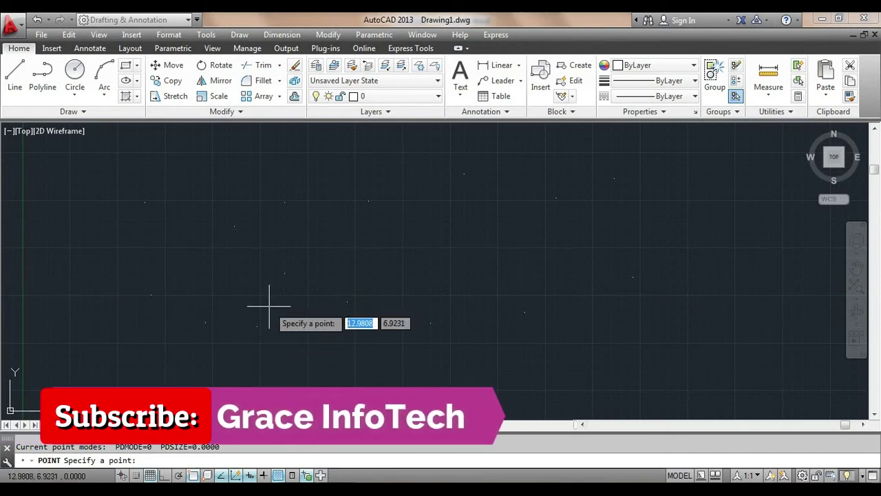
pyautogui.press('Escape')
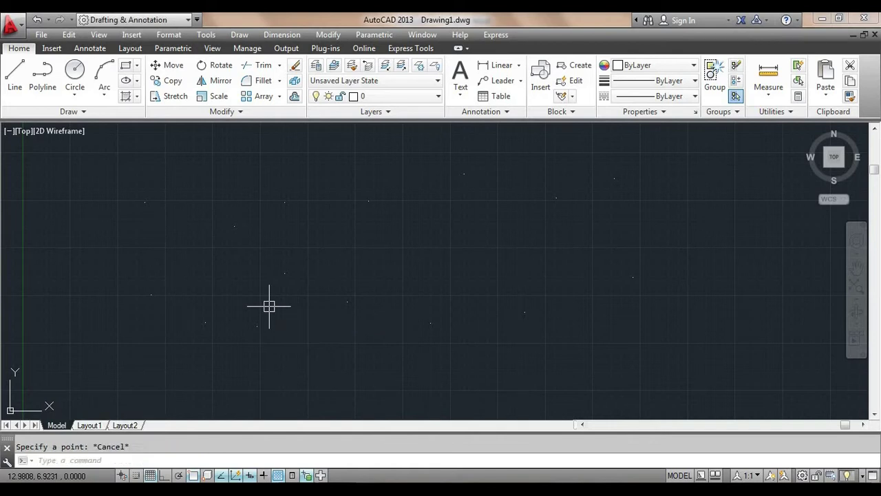
pyautogui.press('Escape')
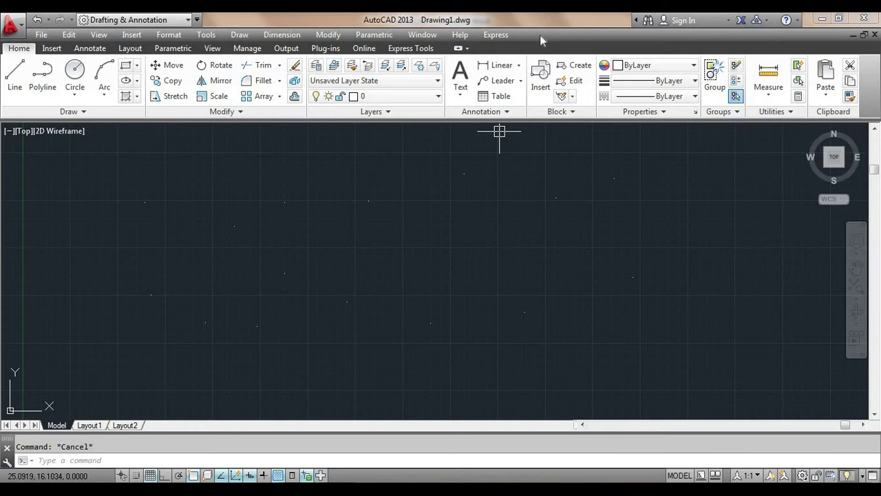
# - Hide the menu bar and show it again
pyautogui.click(197, 20)
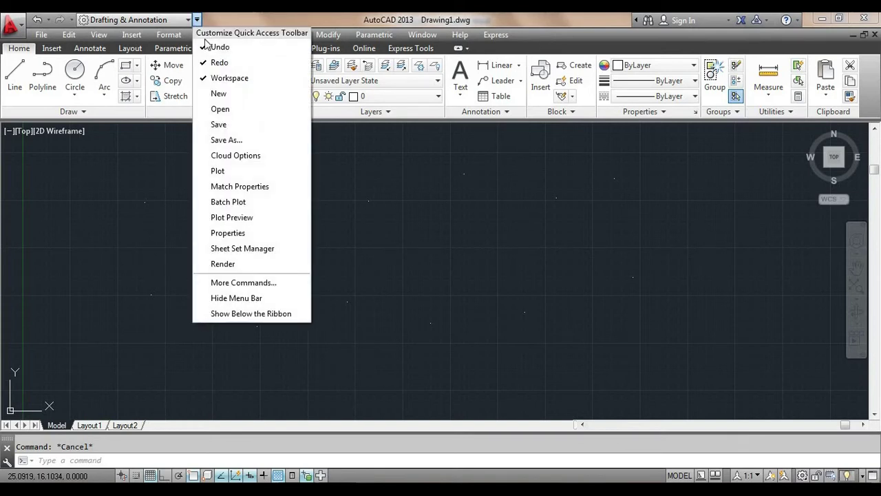
pyautogui.click(260, 300)
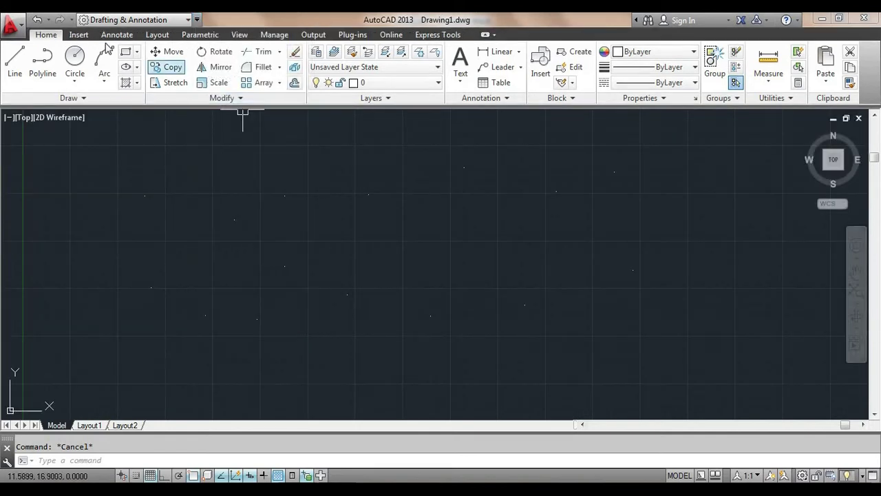
pyautogui.click(197, 19)
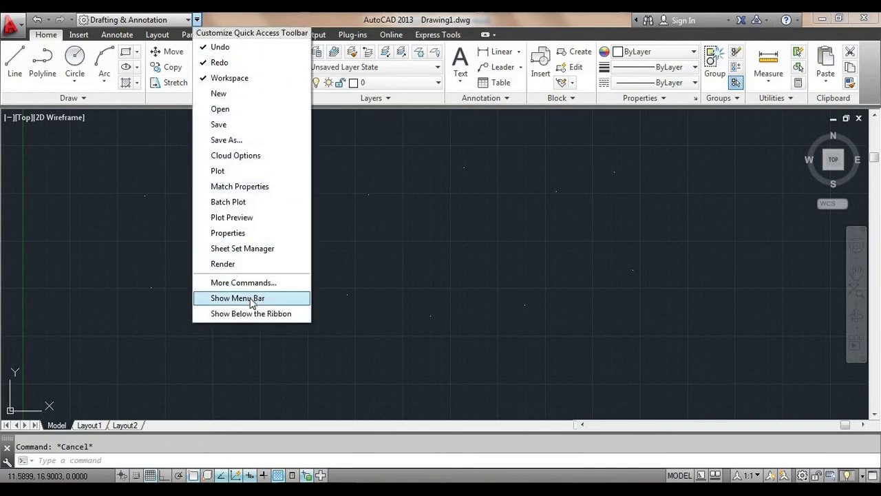
pyautogui.click(249, 301)
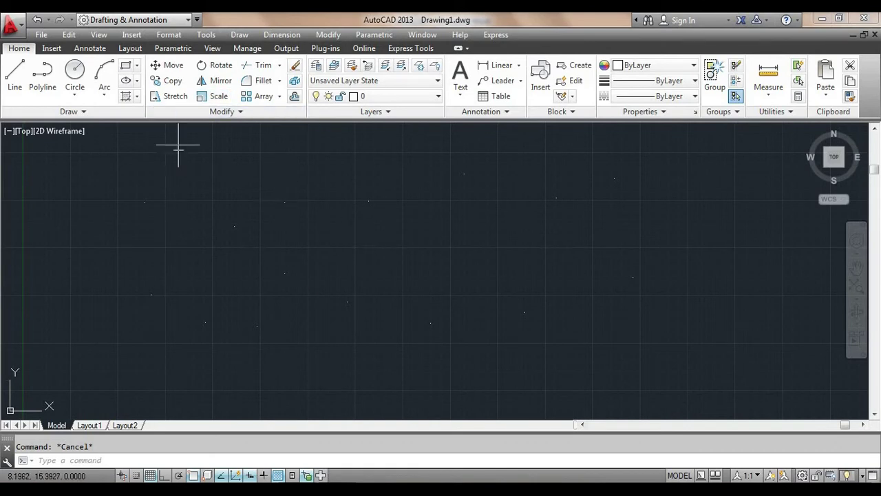
# - Change the point style to the circle with a plus-shaped cross through it
pyautogui.click(168, 35)
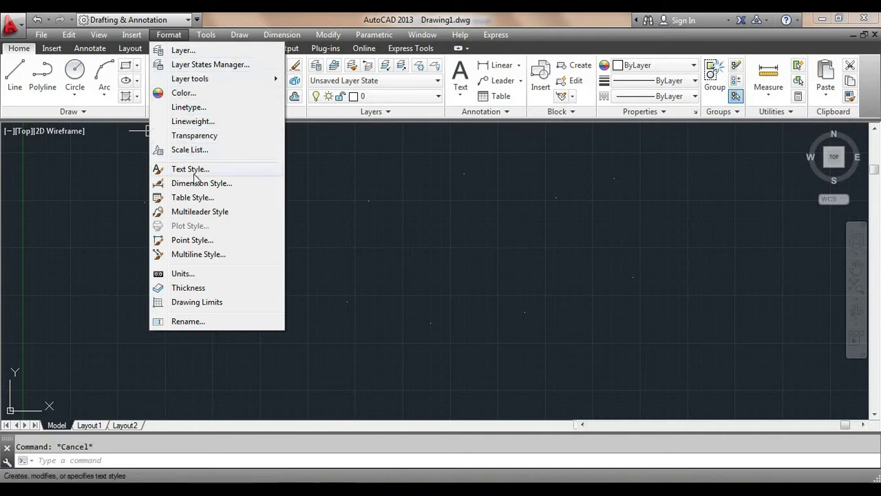
pyautogui.click(212, 242)
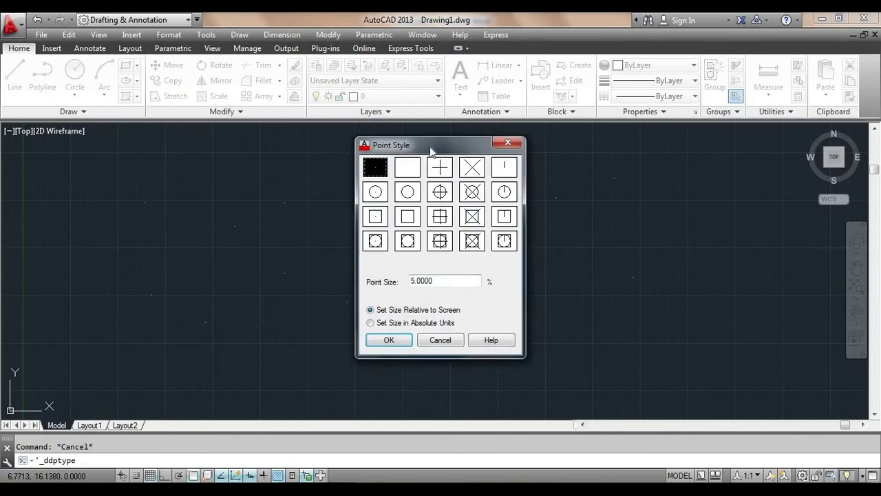
pyautogui.moveTo(428, 144); pyautogui.dragTo(608, 139)
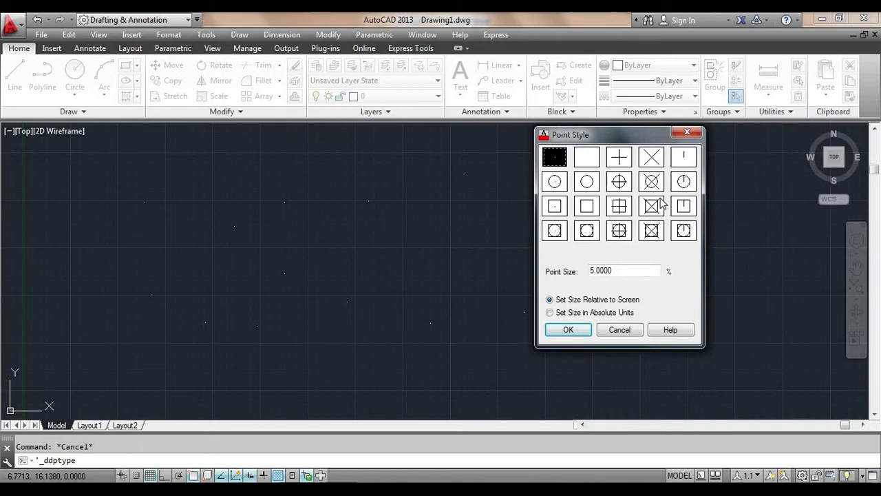
pyautogui.click(619, 182)
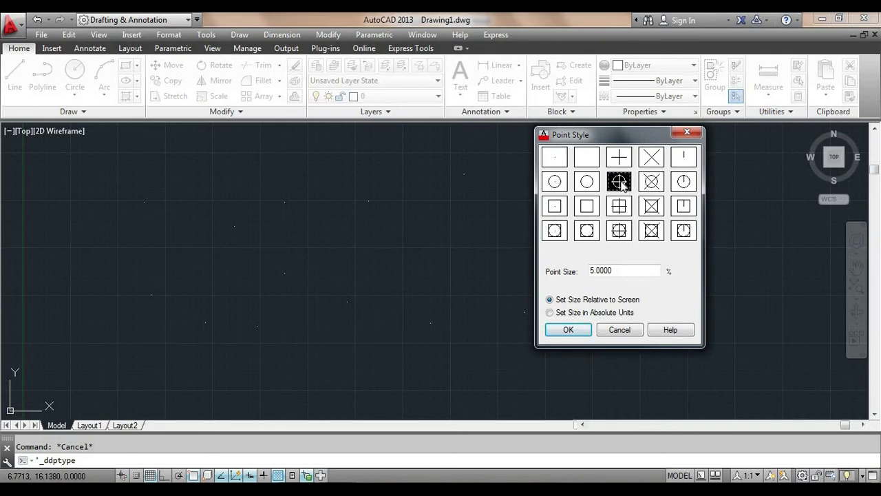
pyautogui.click(569, 330)
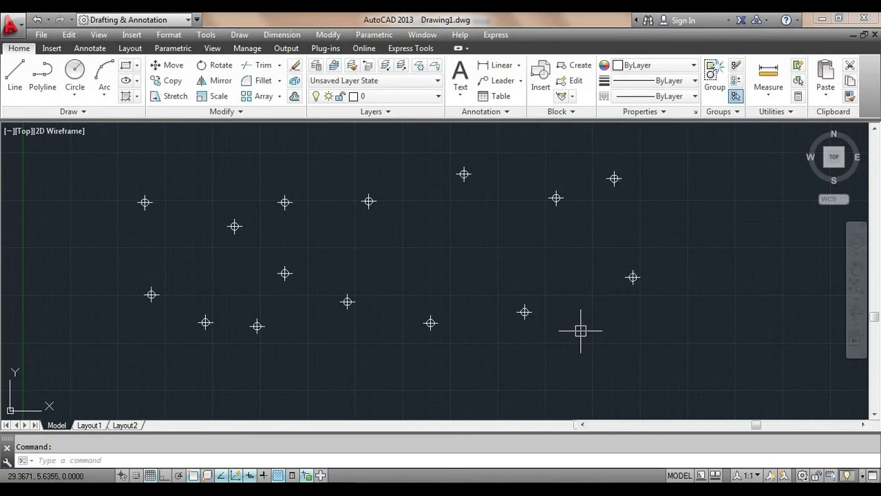
# - Stop the UCS icon from displaying at the UCS origin point in the UCS settings
pyautogui.scroll(2, 127, 228)
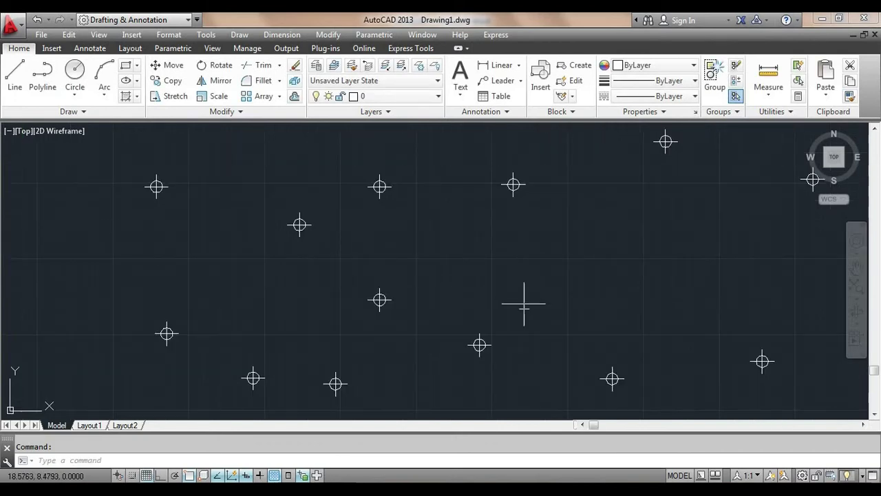
pyautogui.scroll(-2, 529, 329)
pyautogui.scroll(-2, 676, 322)
pyautogui.moveTo(676, 322)
pyautogui.mouseDown(button='middle')
pyautogui.moveTo(519, 314)
pyautogui.moveTo(453, 299)
pyautogui.mouseUp(button='middle')
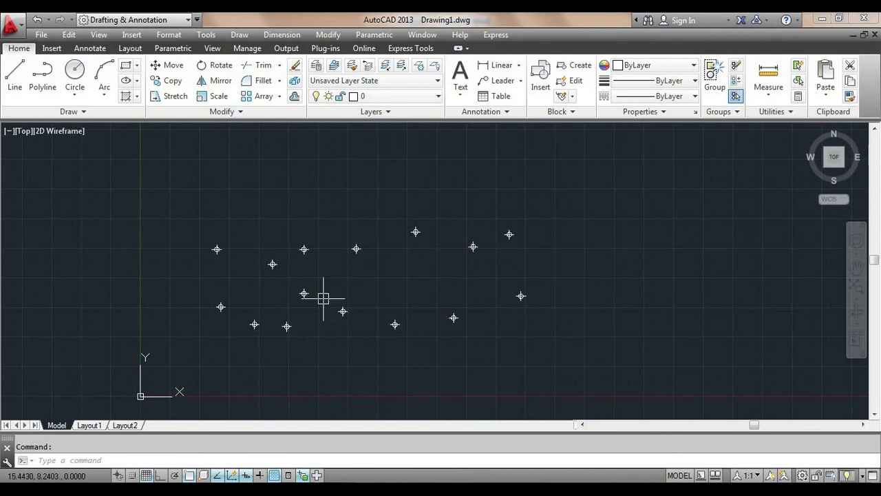
pyautogui.write('UC')
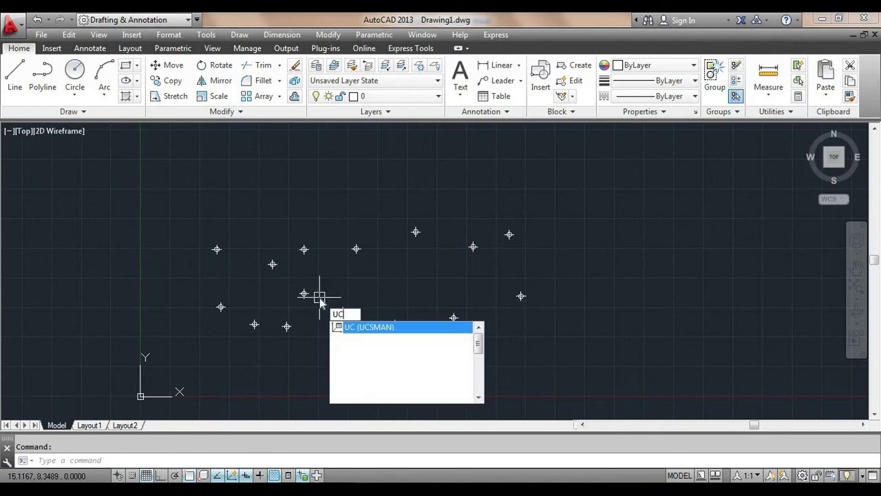
pyautogui.press('Return')
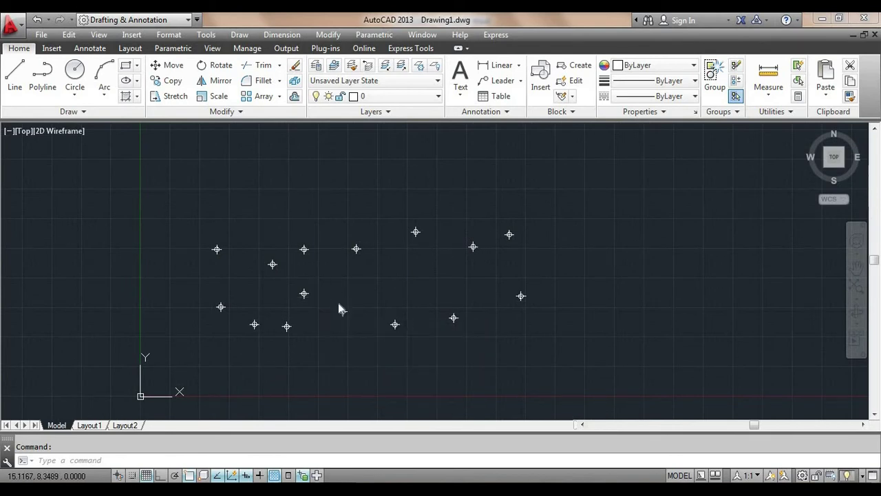
pyautogui.click(358, 221)
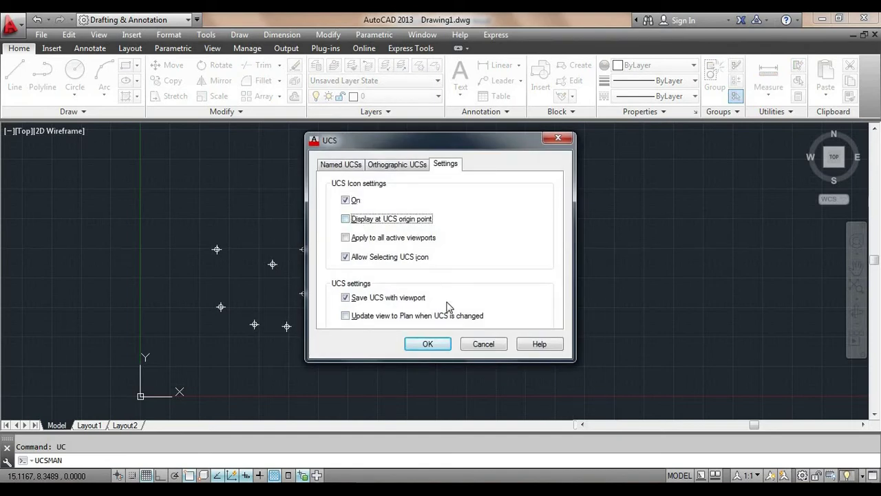
pyautogui.click(434, 347)
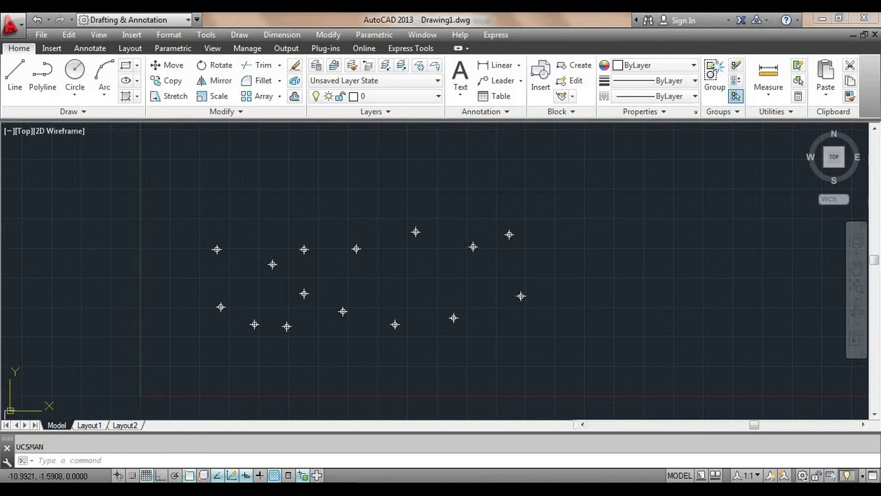
# - Select all the points in the drawing and erase them
pyautogui.scroll(5, 234, 325)
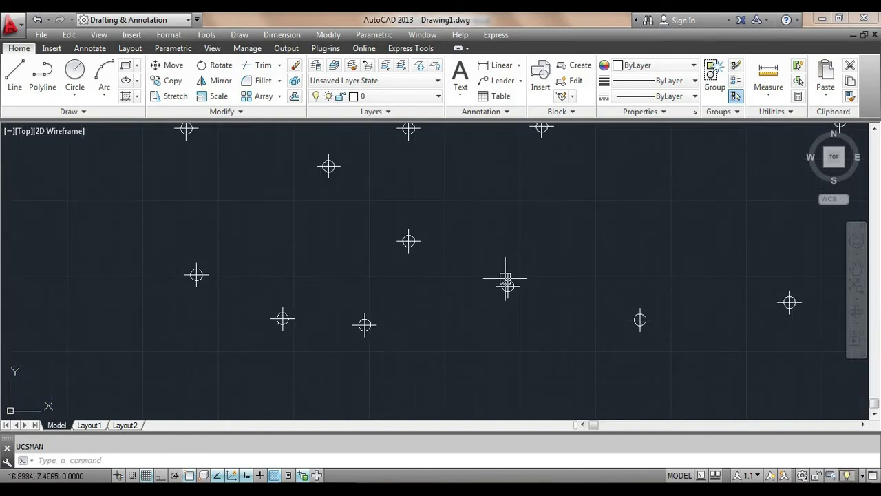
pyautogui.scroll(-3, 507, 279)
pyautogui.moveTo(550, 262); pyautogui.dragTo(446, 279, button='middle')
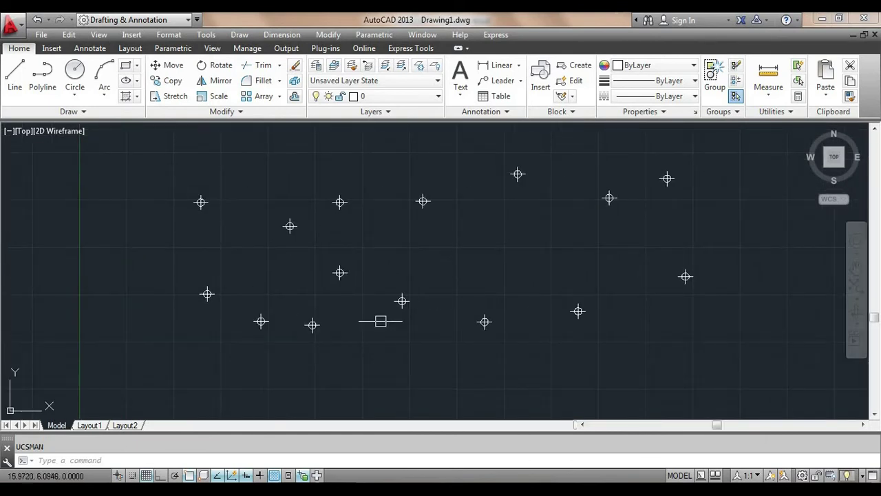
pyautogui.hotkey('ctrl', 'a')
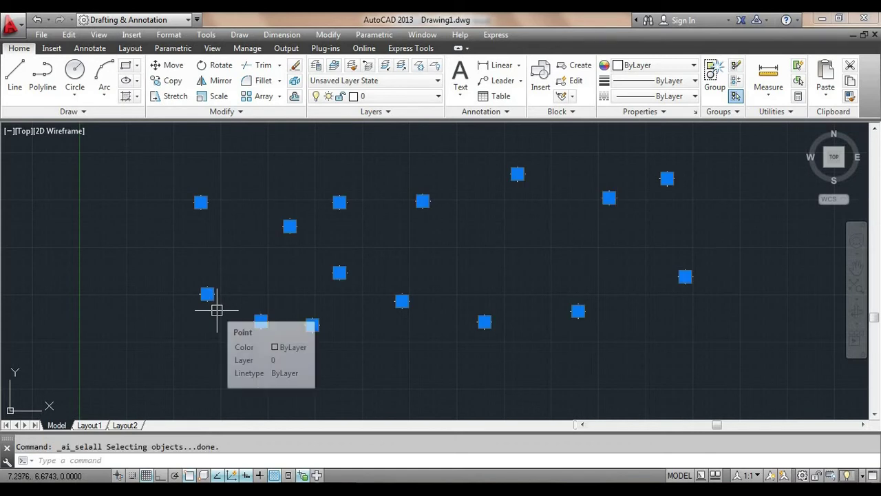
pyautogui.press('Delete')
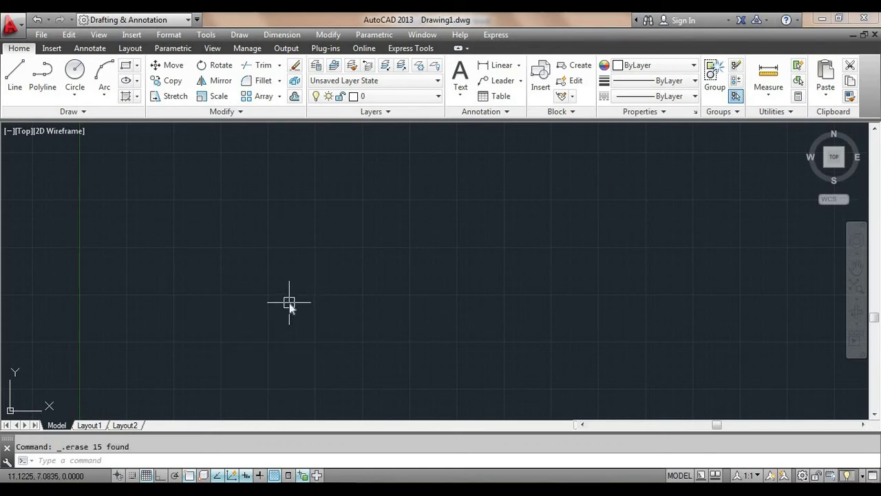
# - Turn Ortho mode on during a trial horizontal line of length 20, and discard the line
pyautogui.write('L')
pyautogui.press('Return')
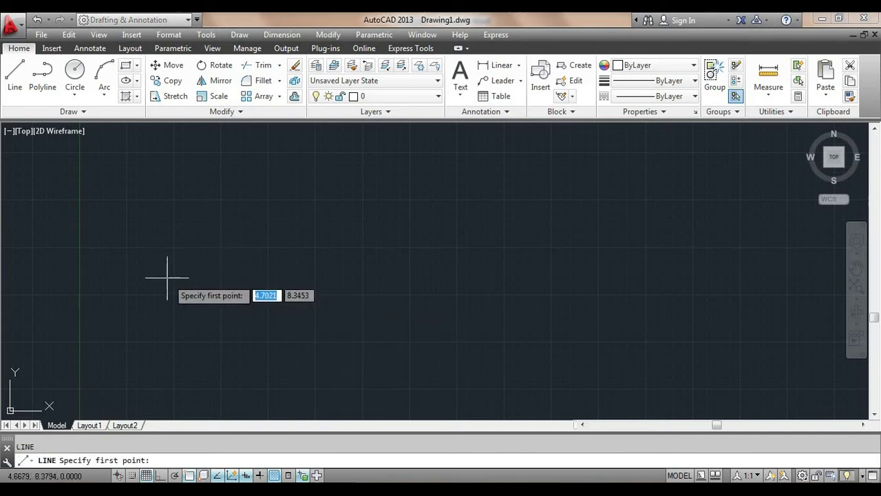
pyautogui.click(166, 272)
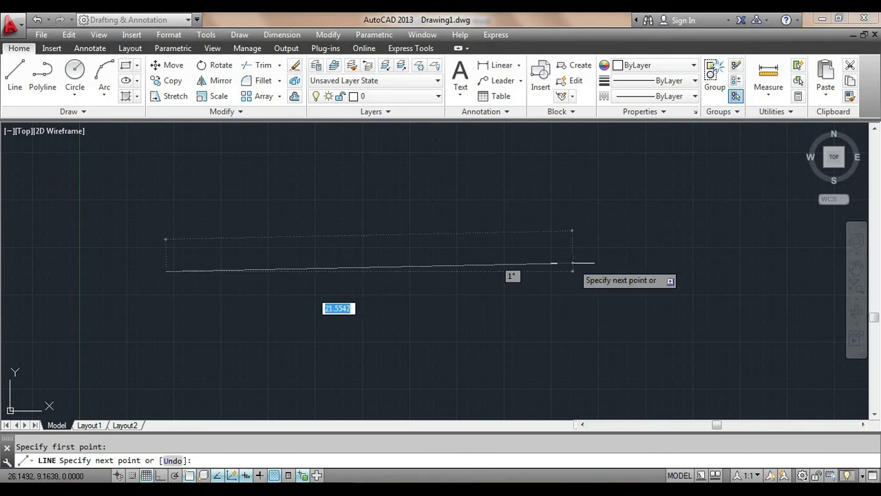
pyautogui.press('F8')
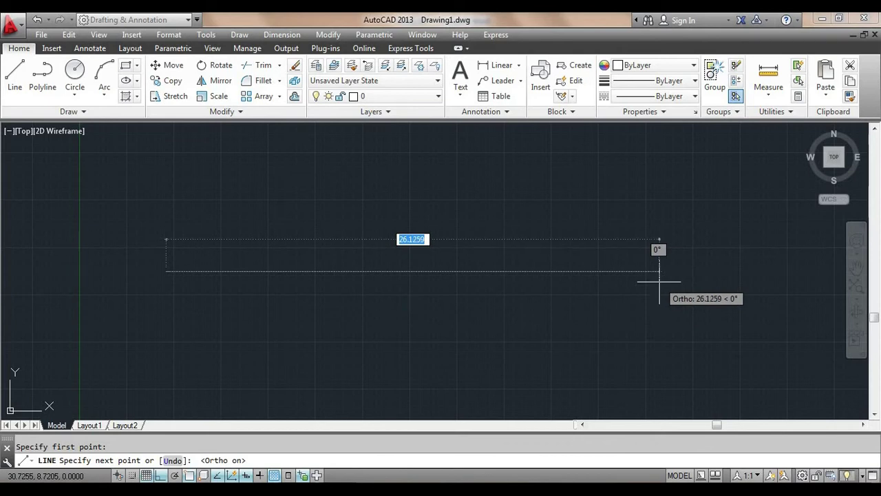
pyautogui.write('20')
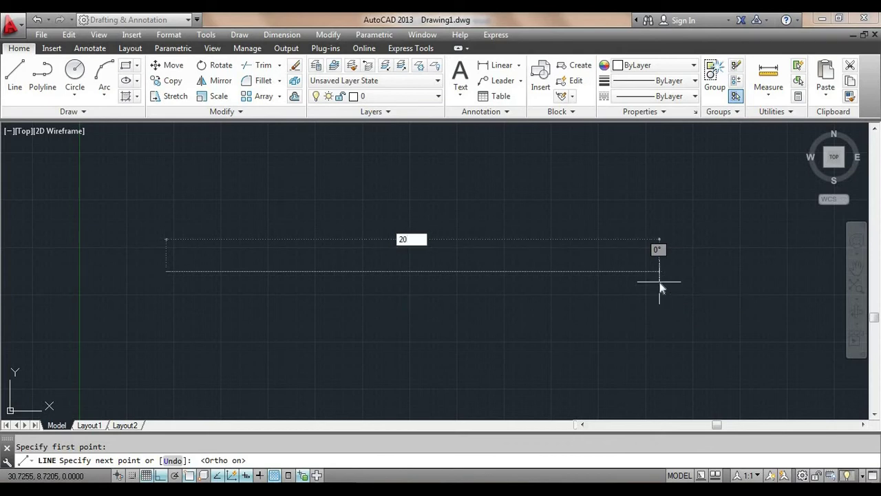
pyautogui.press('Return')
pyautogui.press('Escape')
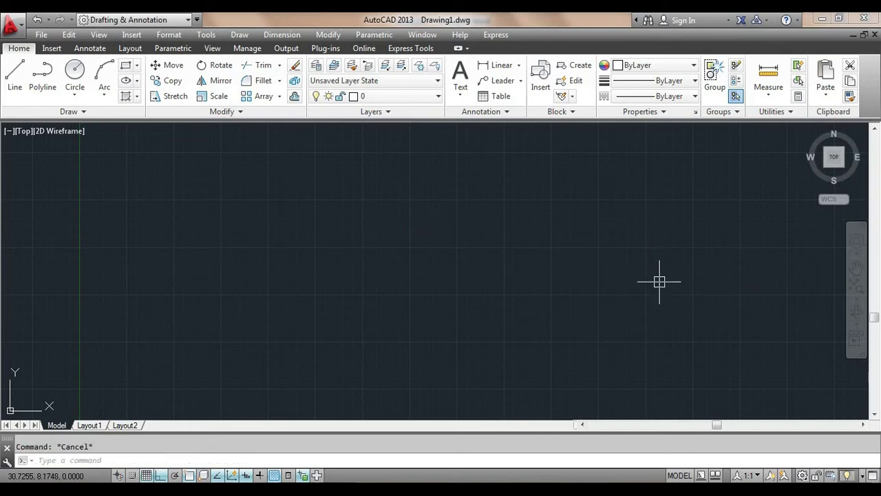
# - Set the drawing's length units to Architectural with a precision of 0'-0"
pyautogui.press('Return')
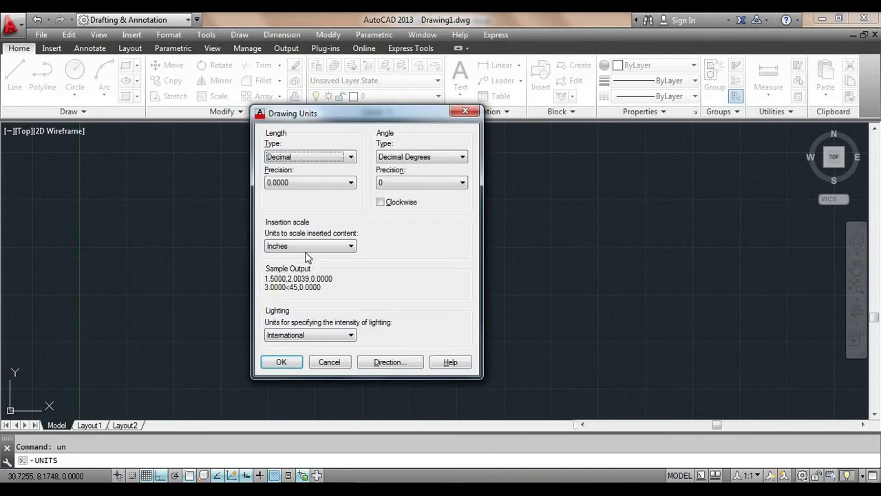
pyautogui.click(305, 158)
pyautogui.click(303, 168)
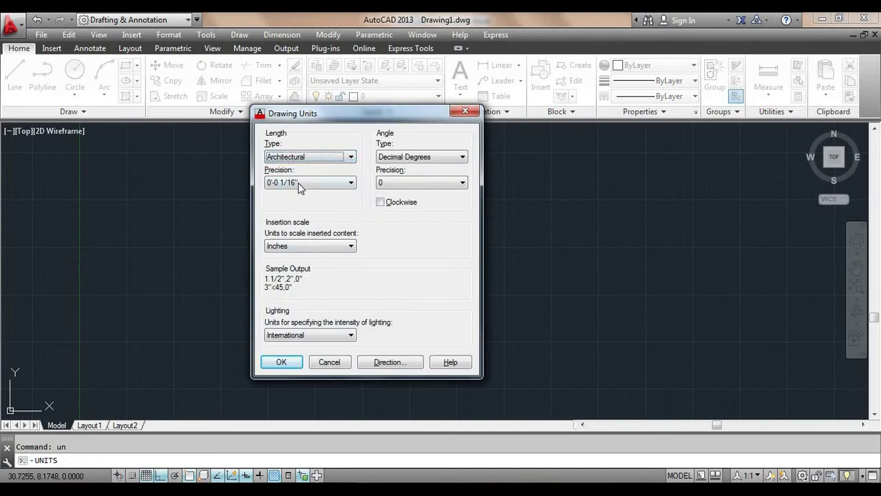
pyautogui.click(298, 182)
pyautogui.click(293, 195)
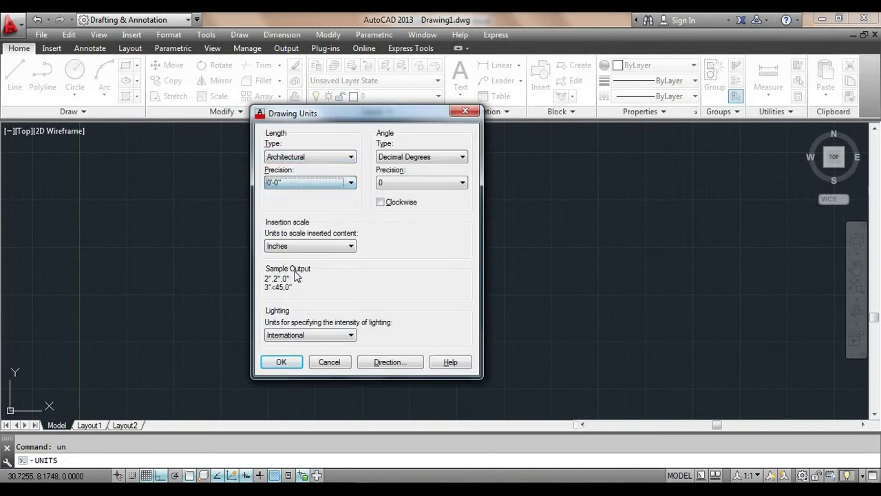
pyautogui.click(281, 362)
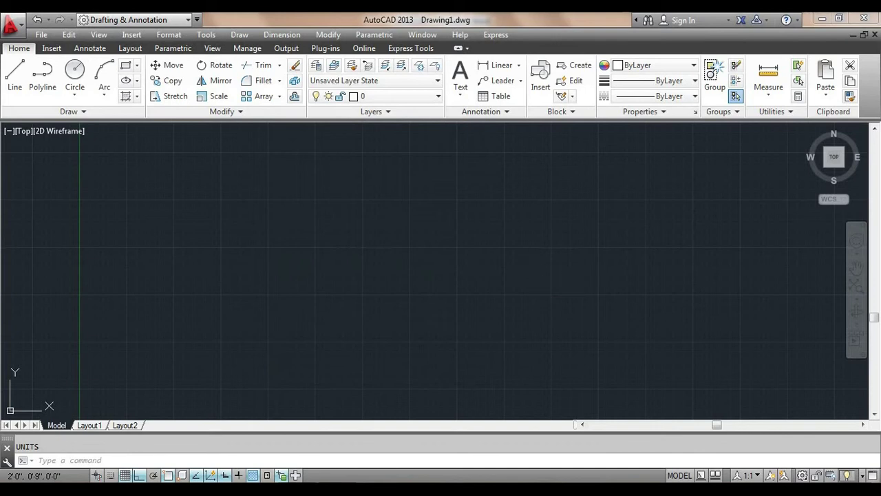
# - Modify the Standard dimension style to use a text height of 8" and text aligned with the dimension line
pyautogui.write('d')
pyautogui.press('Return')
pyautogui.click(585, 229)
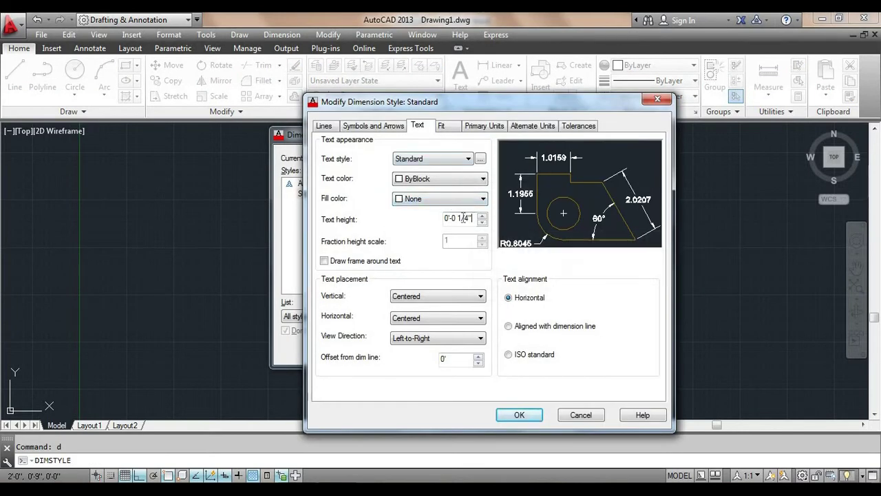
pyautogui.moveTo(471, 218); pyautogui.dragTo(394, 220)
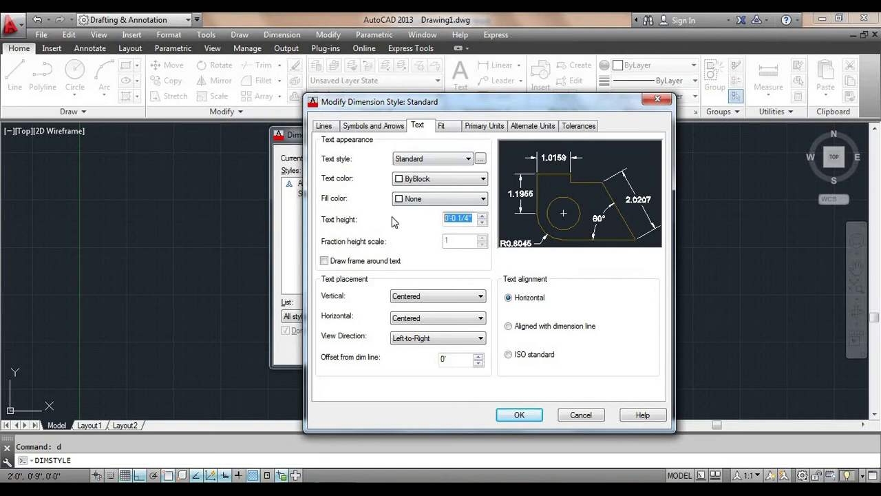
pyautogui.click(485, 128)
pyautogui.click(419, 127)
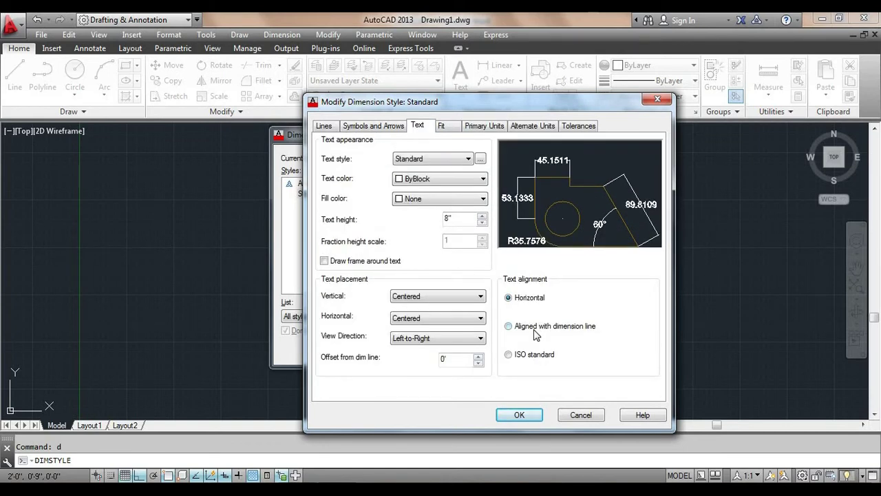
pyautogui.click(509, 326)
# - Set the Standard dimension style's primary linear units to Architectural with a precision of 0'-0", and save the style
pyautogui.click(484, 127)
pyautogui.click(447, 153)
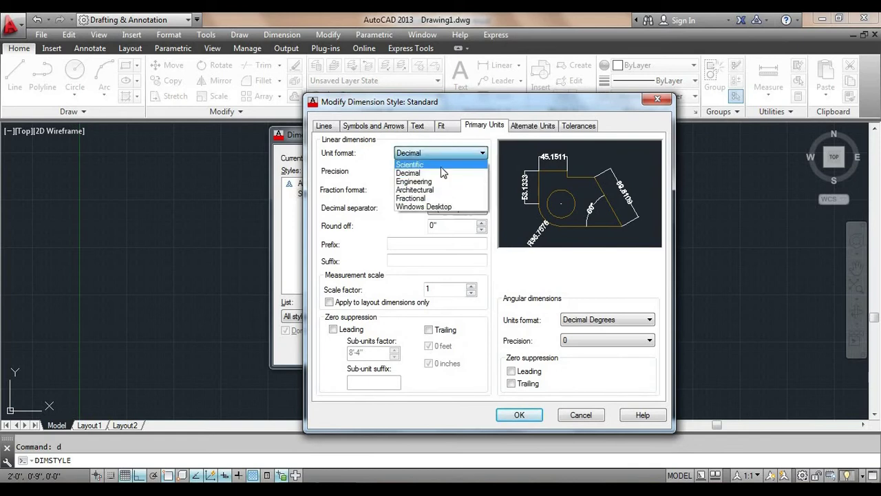
pyautogui.click(439, 190)
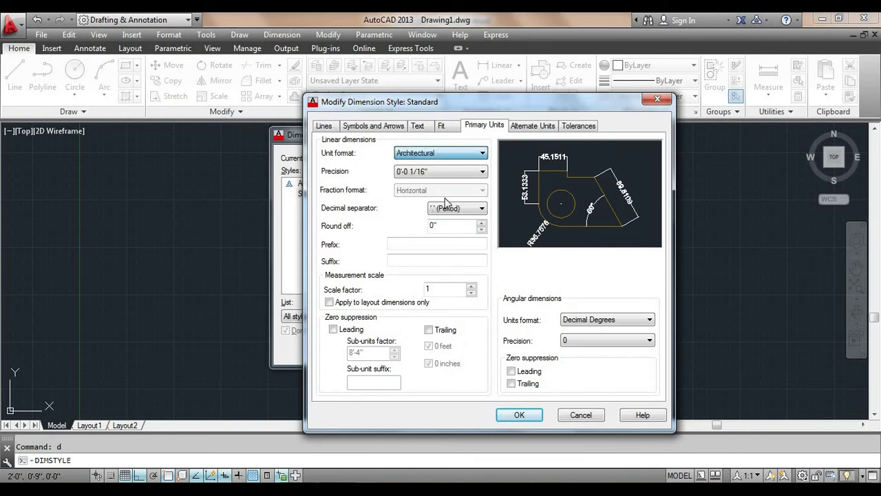
pyautogui.click(440, 171)
pyautogui.click(441, 184)
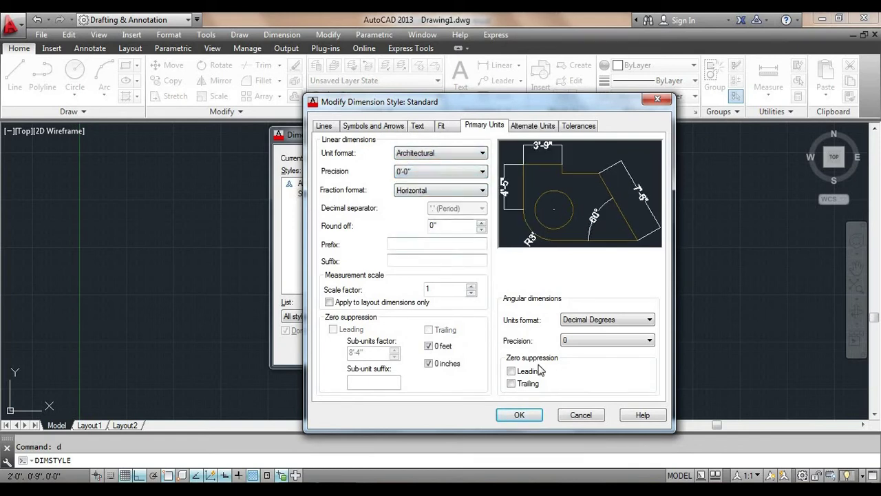
pyautogui.click(518, 415)
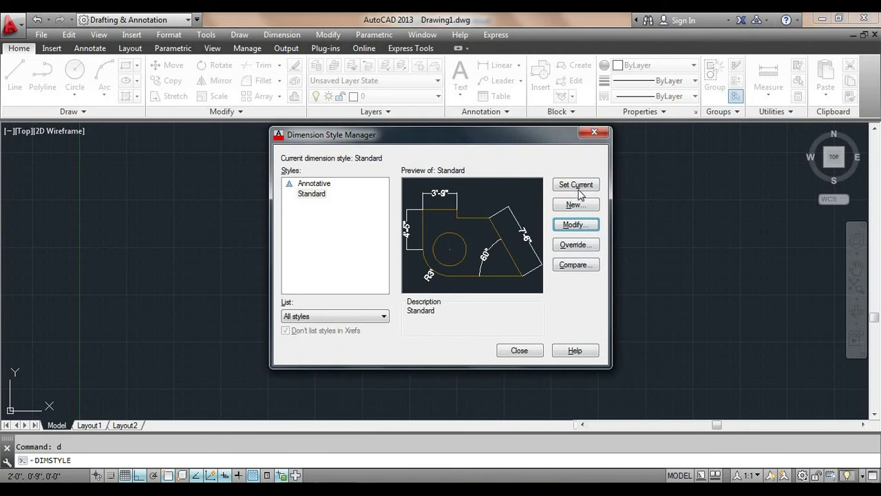
pyautogui.click(528, 352)
# - Draw a horizontal line 20' long to the right from a point near the origin
pyautogui.write('l')
pyautogui.press('Return')
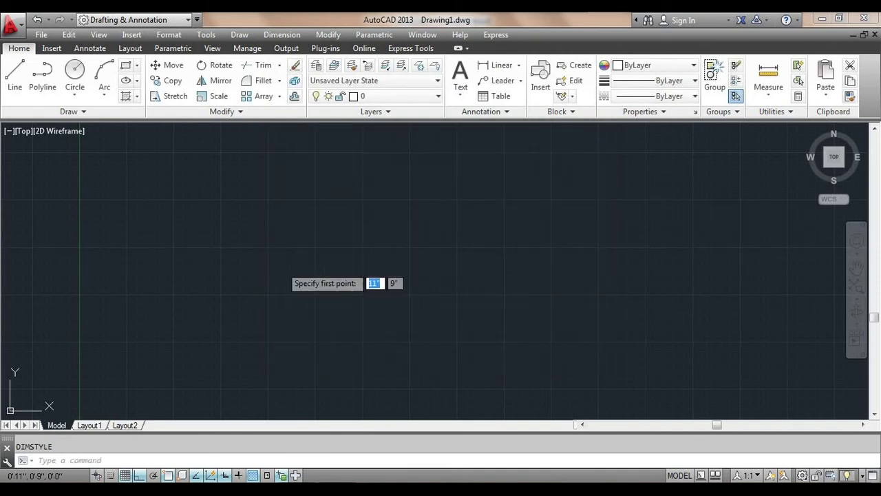
pyautogui.click(182, 261)
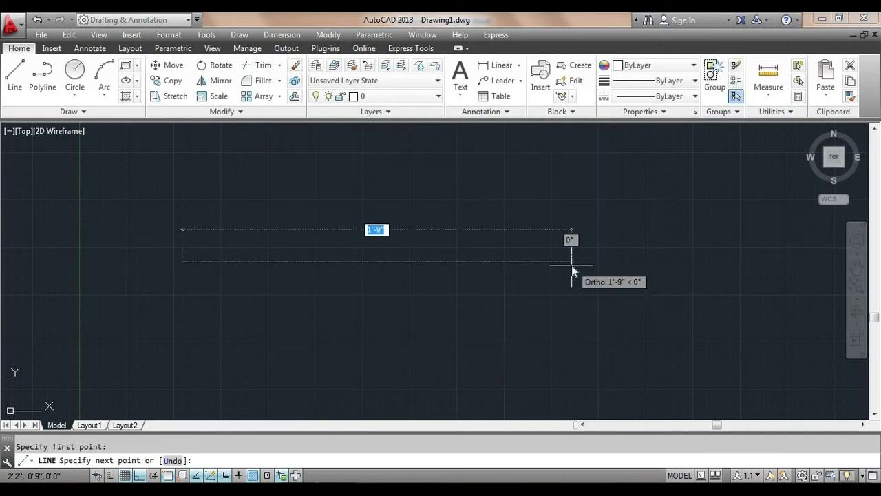
pyautogui.write("20'")
pyautogui.press('Return')
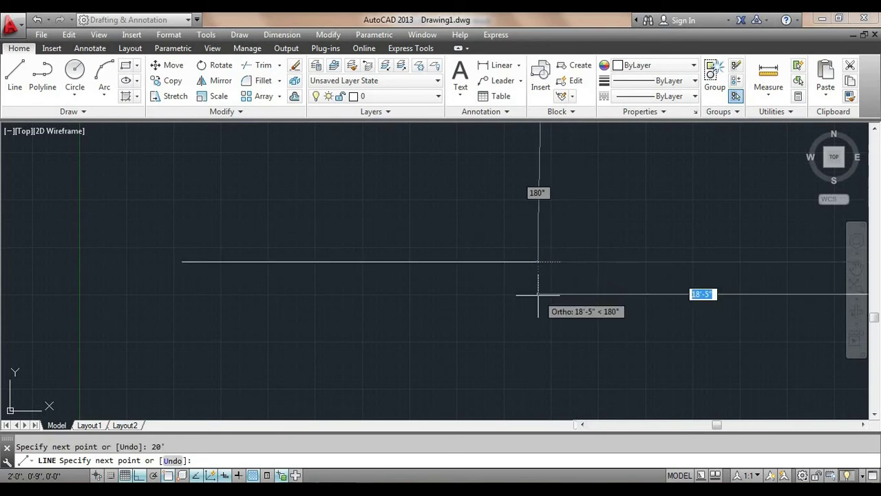
pyautogui.press('Escape')
# - Zoom to the drawing extents to show the whole line, and turn off the grid display
pyautogui.write('z')
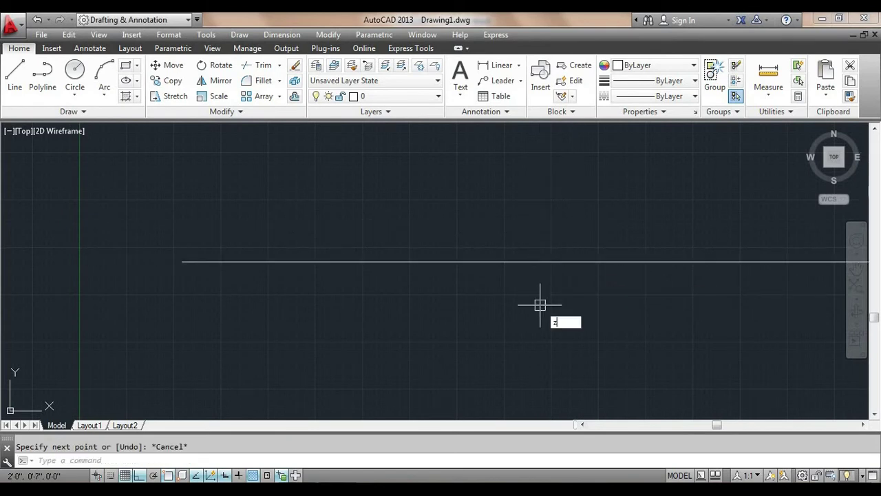
pyautogui.press('Return')
pyautogui.write('e')
pyautogui.press('Return')
pyautogui.scroll(-2, 540, 304)
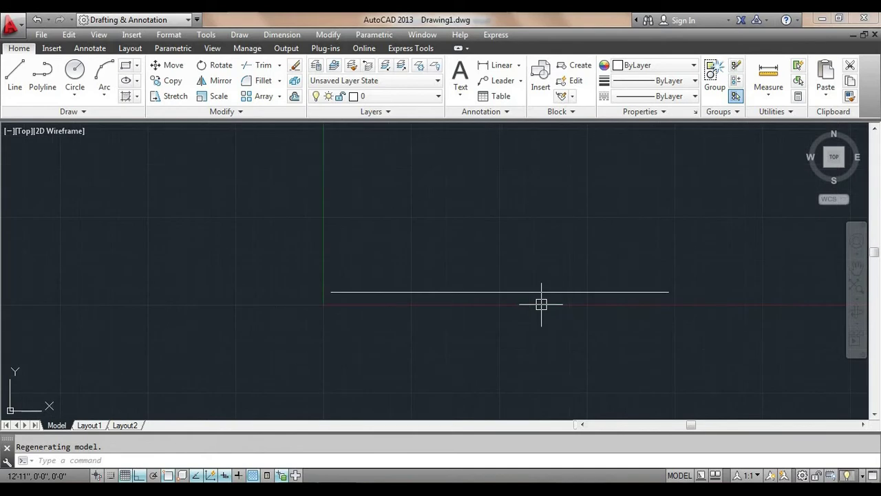
pyautogui.scroll(2, 541, 304)
pyautogui.moveTo(528, 303); pyautogui.dragTo(482, 340, button='middle')
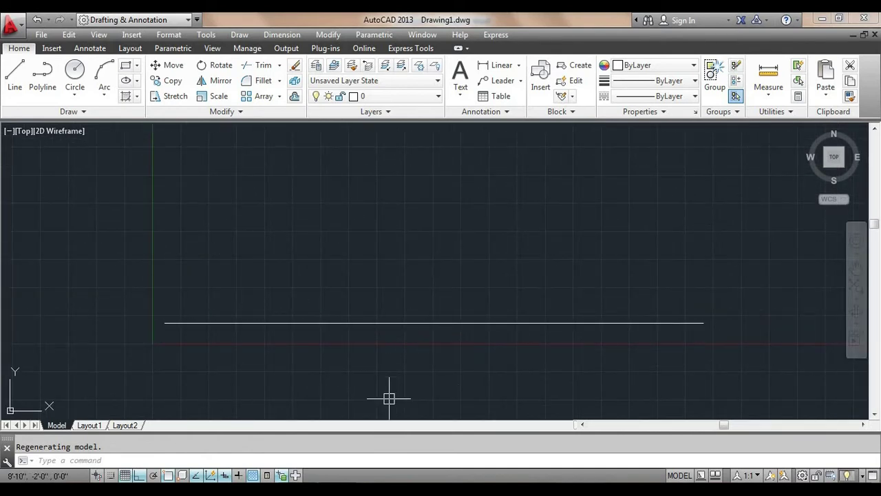
pyautogui.press('F7')
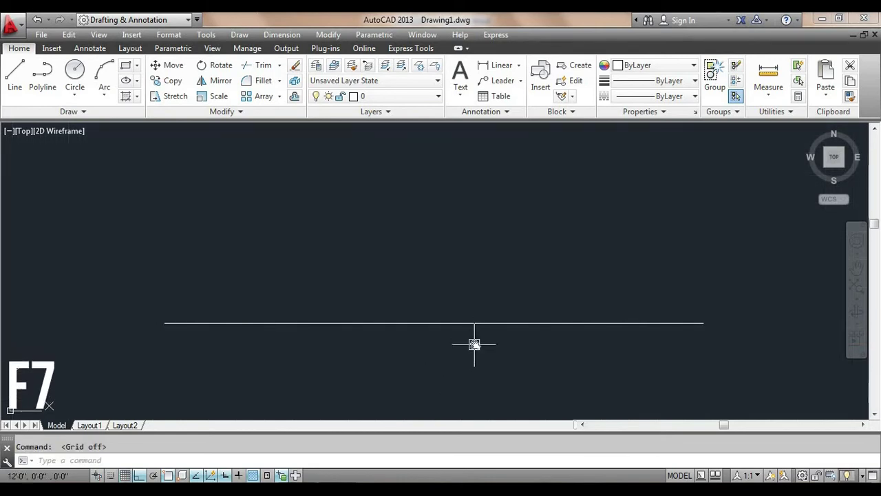
pyautogui.moveTo(474, 345); pyautogui.dragTo(476, 306, button='middle')
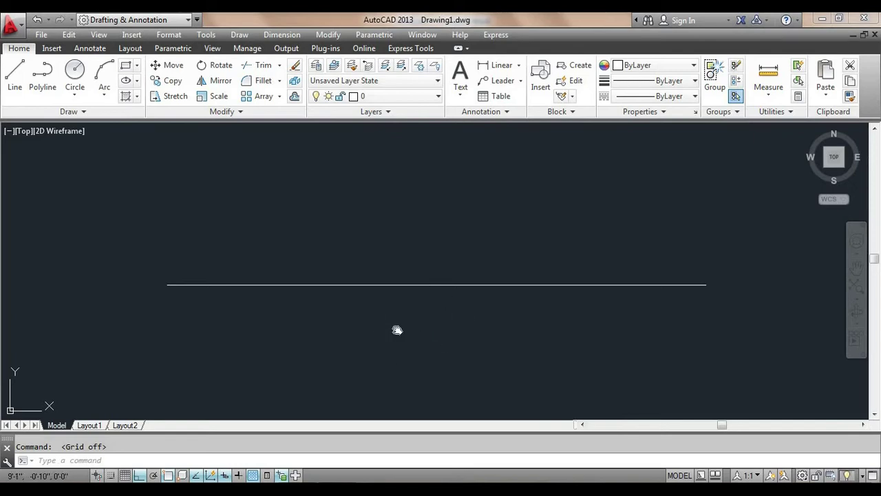
pyautogui.moveTo(397, 328); pyautogui.dragTo(363, 343, button='middle')
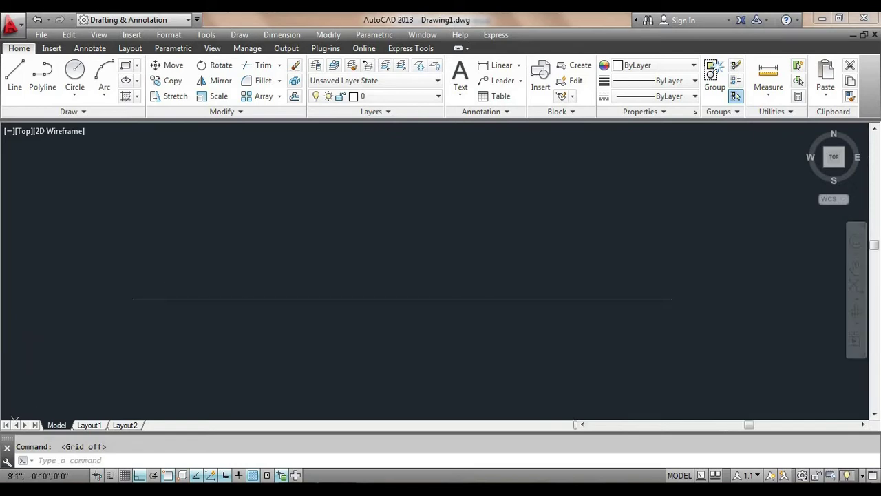
# - Divide the 20' horizontal line into 5 equal segments with the Divide command
pyautogui.click(87, 114)
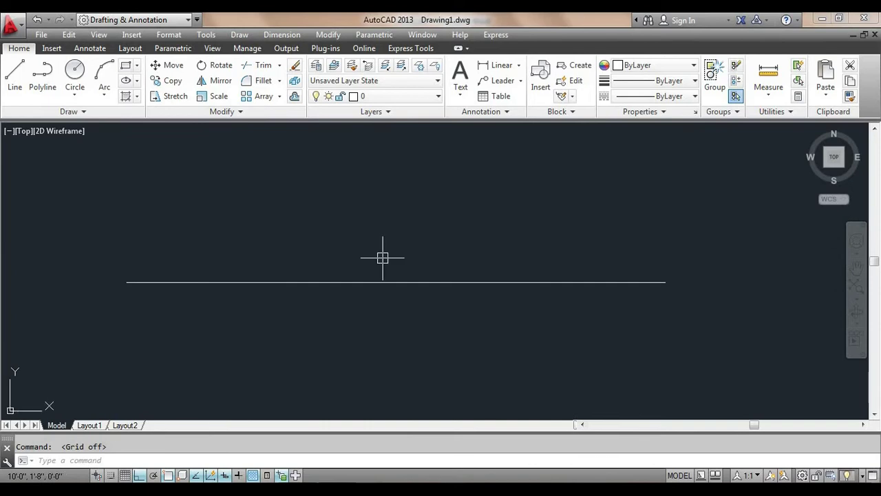
pyautogui.moveTo(380, 256); pyautogui.dragTo(383, 279, button='middle')
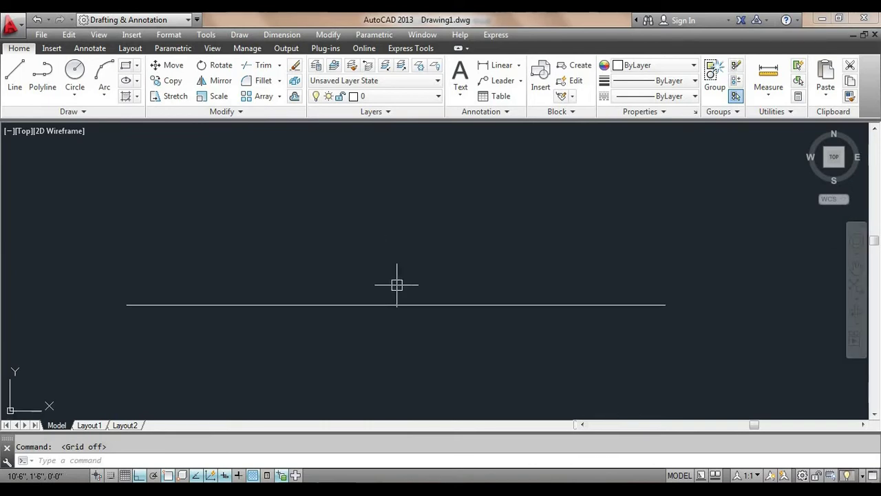
pyautogui.write('DIV')
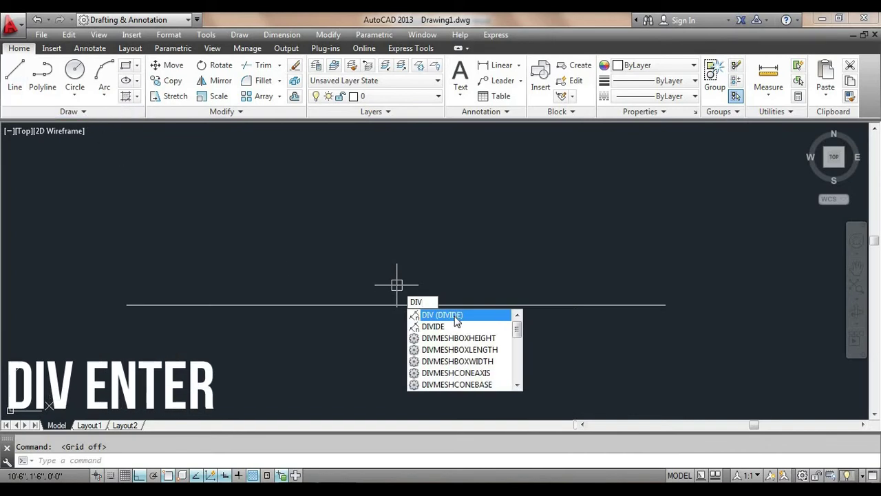
pyautogui.press('Return')
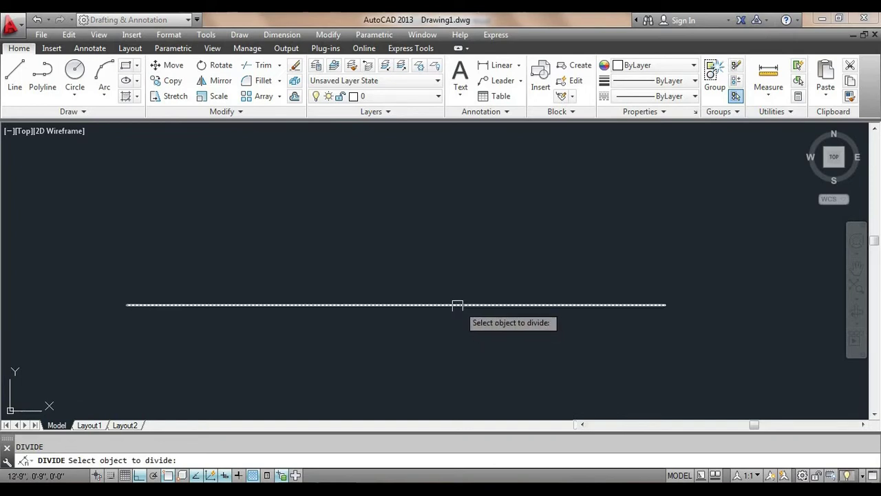
pyautogui.click(373, 305)
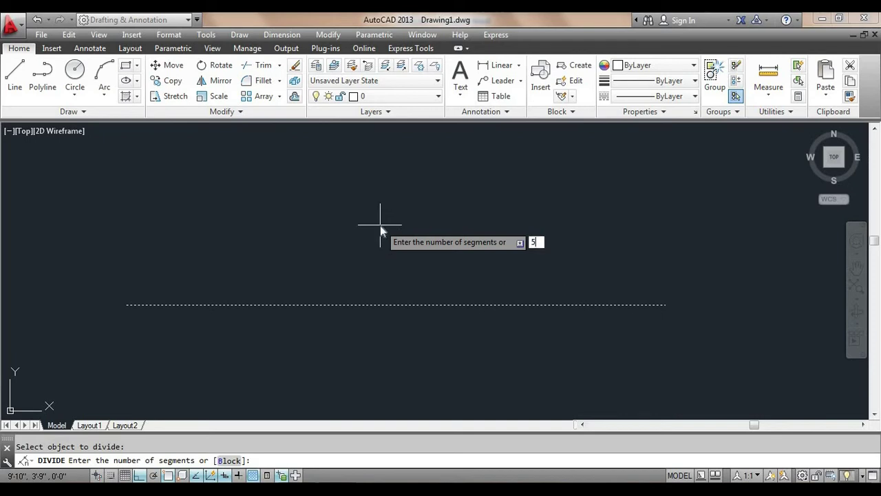
pyautogui.press('Return')
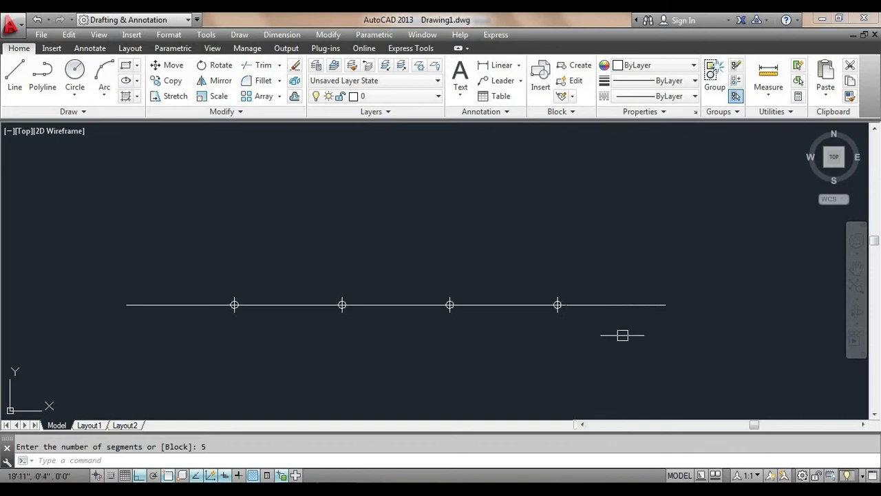
# - Examine the division points and the spacing of the segments along the horizontal line
pyautogui.scroll(2, 241, 315)
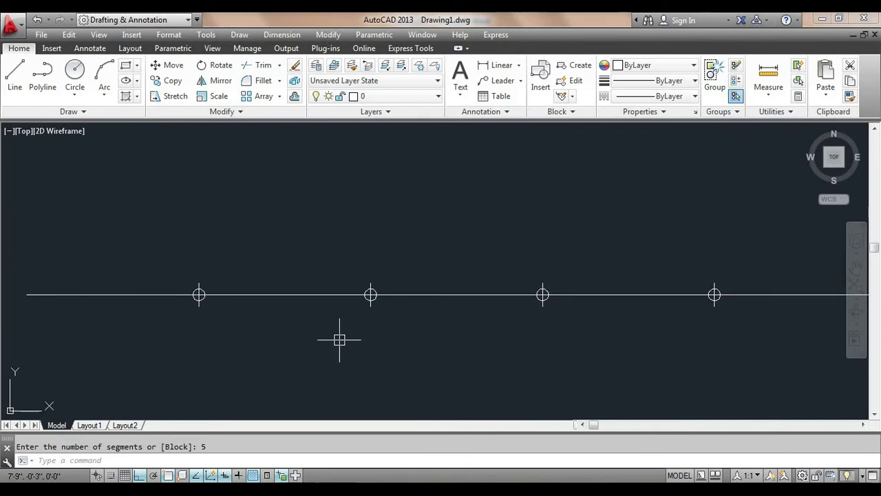
pyautogui.scroll(-2, 342, 341)
pyautogui.moveTo(407, 354); pyautogui.dragTo(389, 349, button='middle')
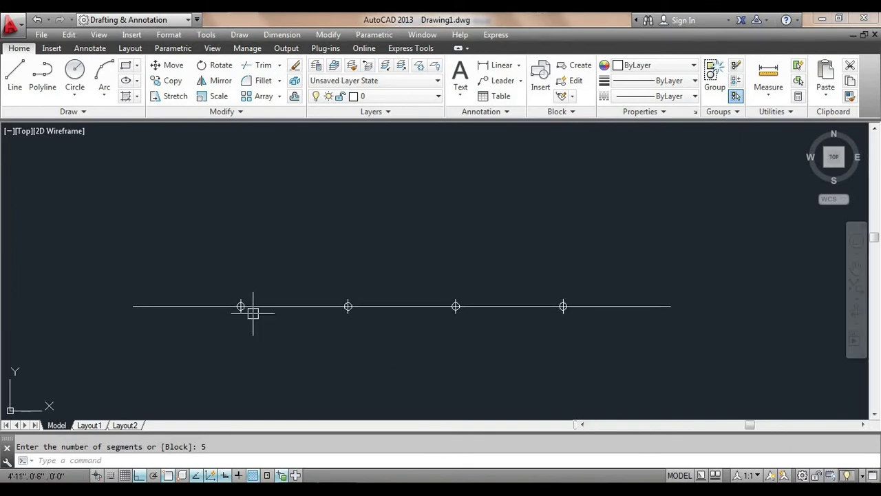
pyautogui.scroll(2, 250, 309)
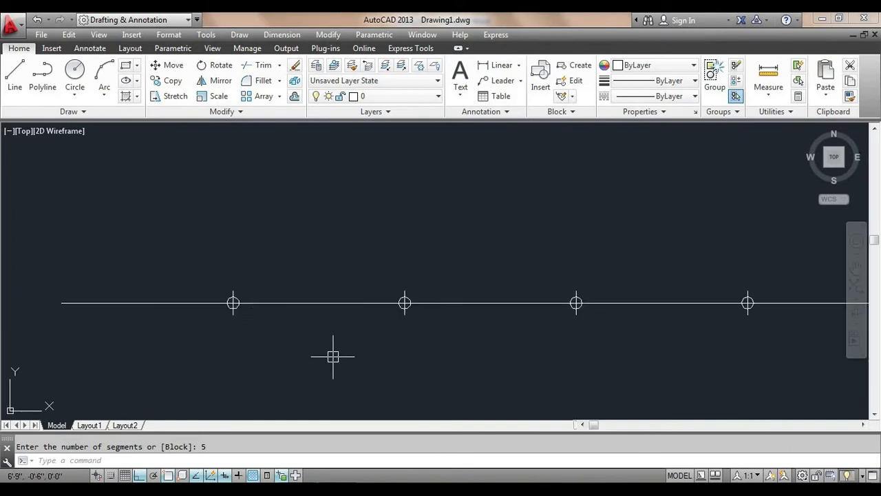
pyautogui.moveTo(394, 358); pyautogui.dragTo(356, 356, button='middle')
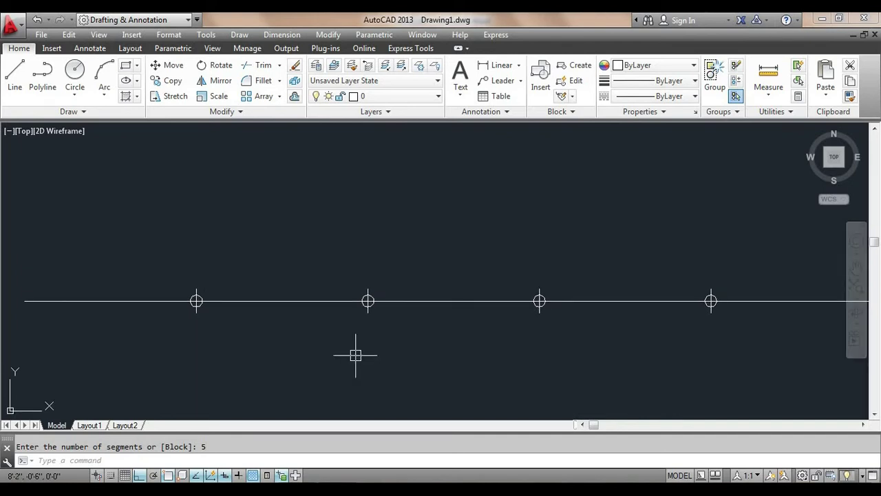
pyautogui.moveTo(355, 356)
pyautogui.mouseDown(button='middle')
pyautogui.moveTo(338, 356)
pyautogui.moveTo(374, 348)
pyautogui.mouseUp(button='middle')
pyautogui.scroll(-2, 340, 355)
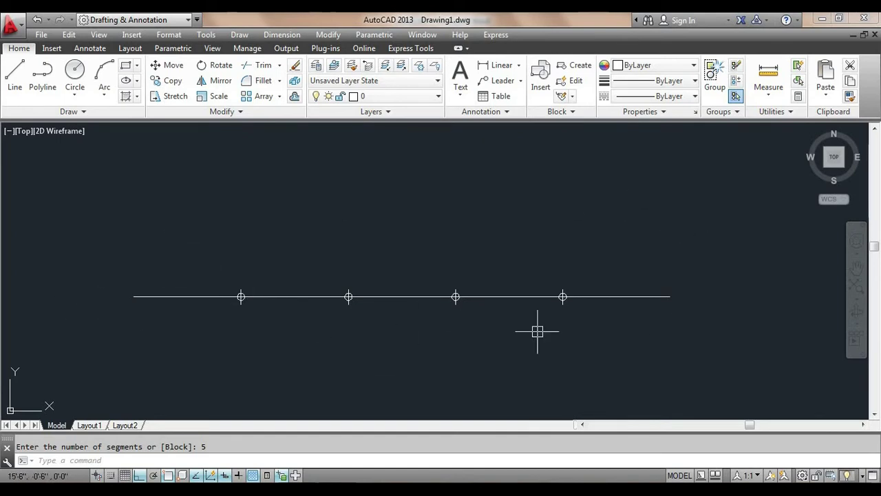
# - Draw a 10' by 10' rectangle in the empty space to the right of the divided line
pyautogui.scroll(-2, 538, 331)
pyautogui.moveTo(580, 353)
pyautogui.mouseDown(button='middle')
pyautogui.moveTo(374, 244)
pyautogui.moveTo(338, 254)
pyautogui.mouseUp(button='middle')
pyautogui.write('re')
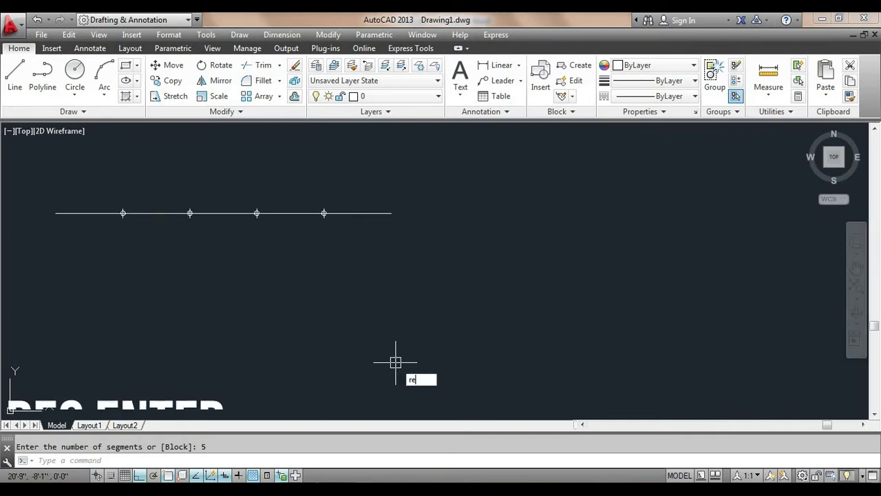
pyautogui.write('c')
pyautogui.press('Return')
pyautogui.click(478, 196)
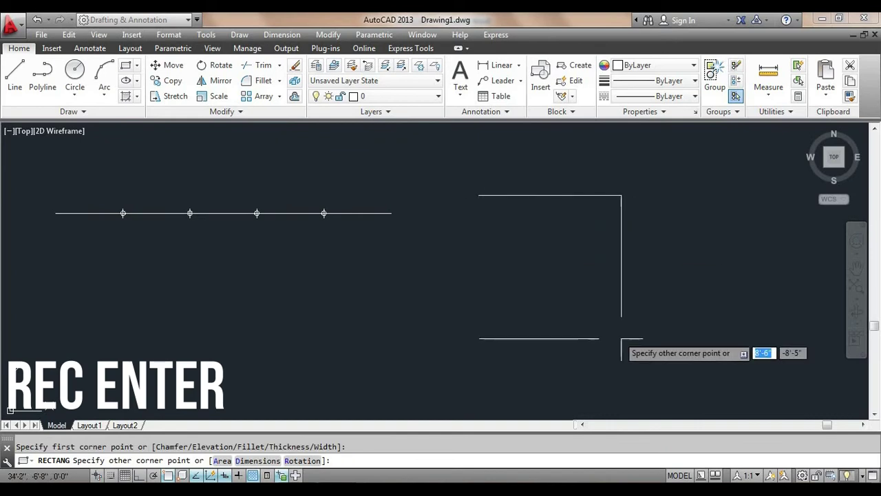
pyautogui.write('10')
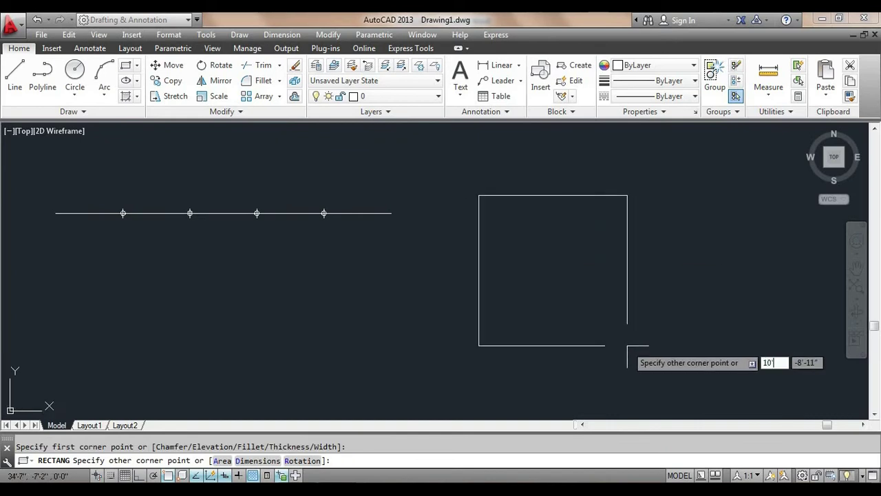
pyautogui.press('Tab')
pyautogui.write('1')
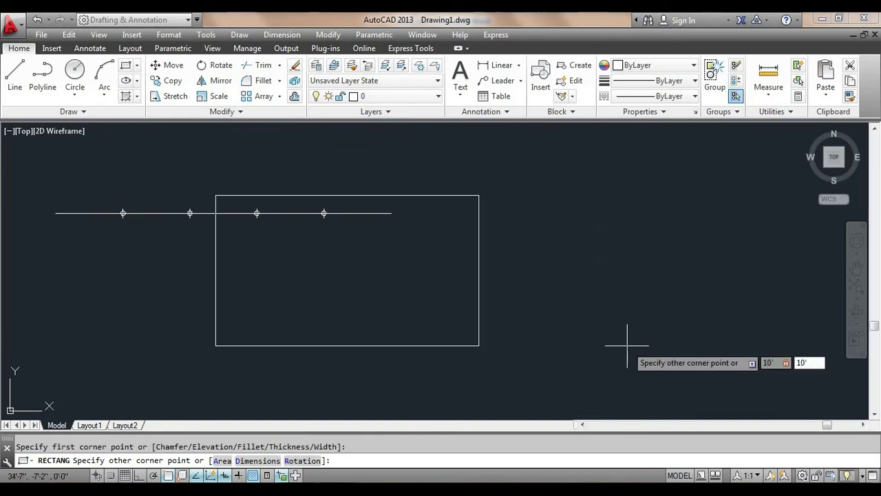
pyautogui.write('0')
pyautogui.press('Return')
# - Divide the perimeter of the 10' square into 10 equal segments with the Divide command
pyautogui.moveTo(576, 252); pyautogui.dragTo(585, 374, button='middle')
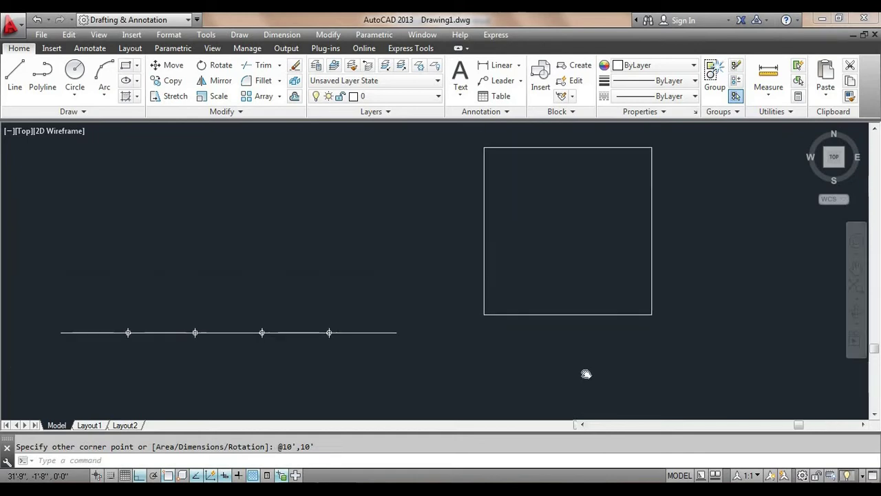
pyautogui.moveTo(612, 250); pyautogui.dragTo(597, 278, button='middle')
pyautogui.write('div')
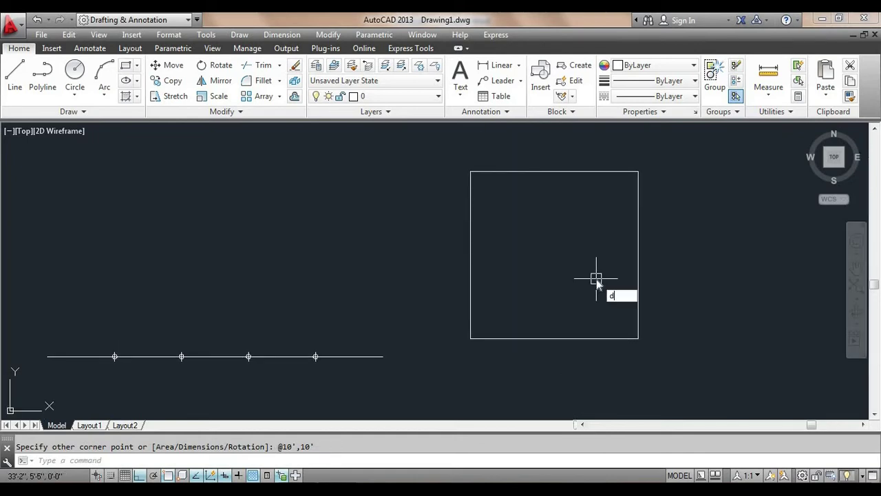
pyautogui.press('Return')
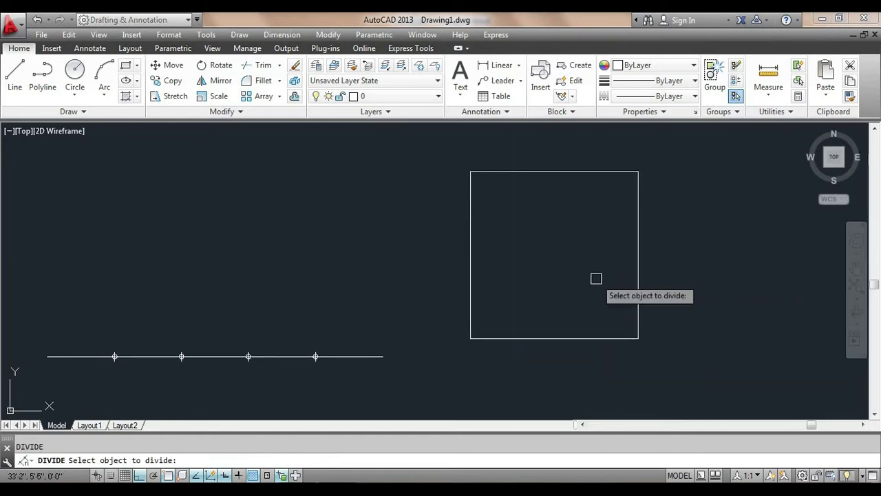
pyautogui.click(553, 172)
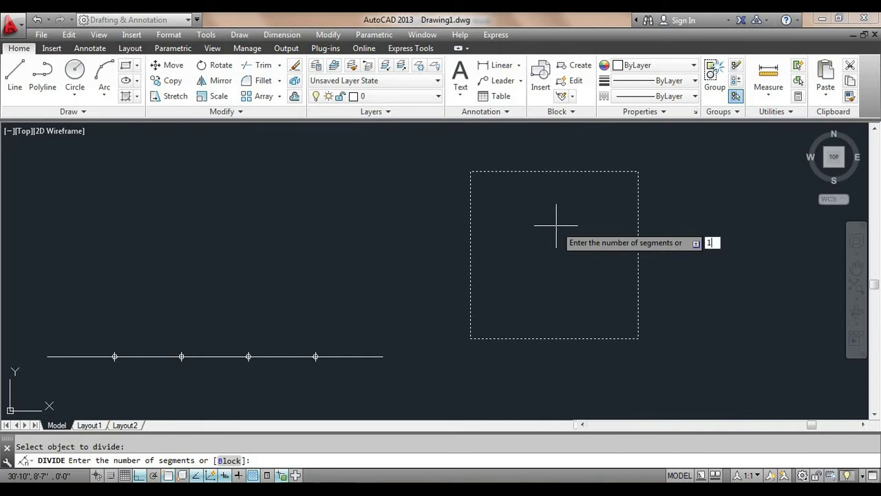
pyautogui.press('Return')
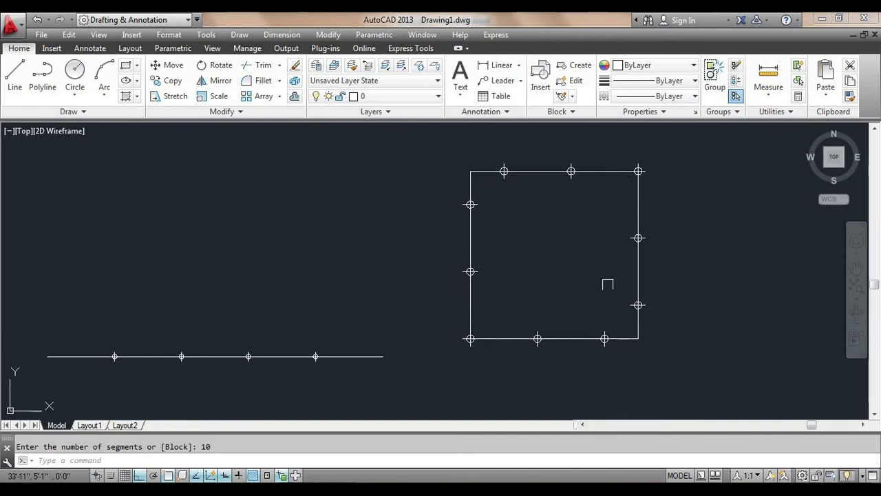
pyautogui.moveTo(574, 260)
pyautogui.mouseDown(button='middle')
pyautogui.moveTo(579, 275)
pyautogui.moveTo(584, 269)
pyautogui.mouseUp(button='middle')
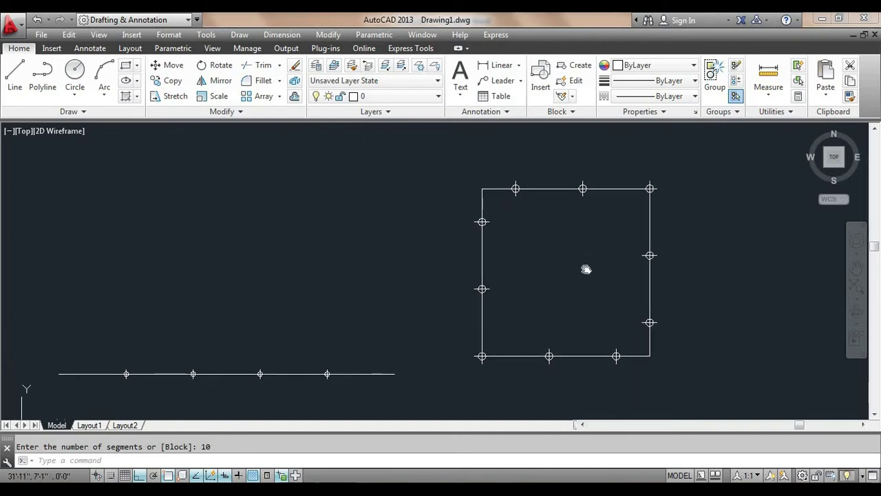
pyautogui.moveTo(516, 285); pyautogui.dragTo(559, 280, button='middle')
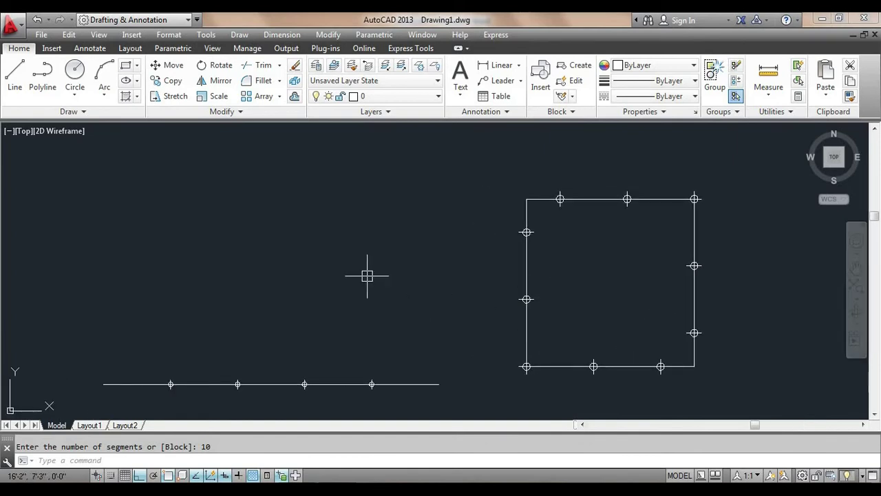
pyautogui.moveTo(367, 276); pyautogui.dragTo(386, 273, button='middle')
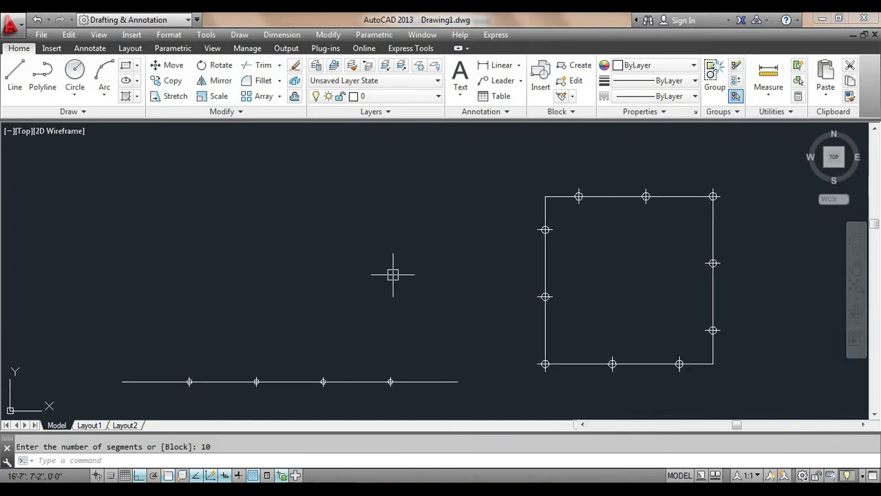
pyautogui.press('Escape')
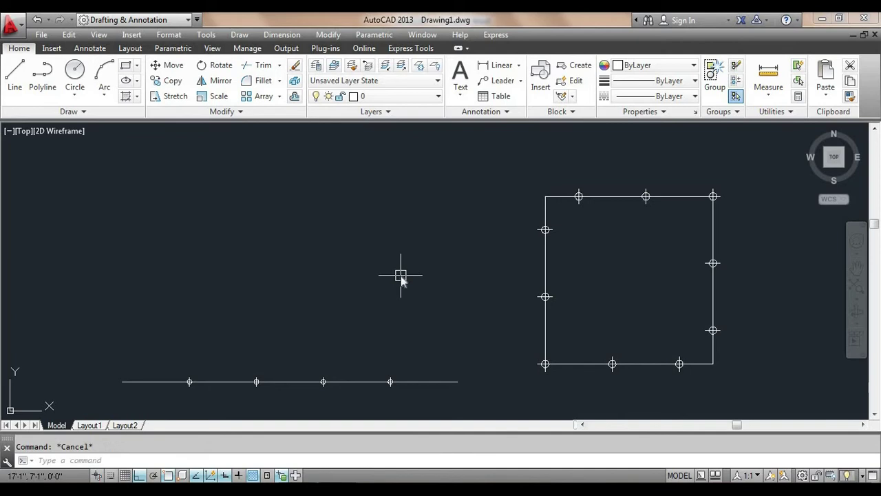
pyautogui.write('c')
pyautogui.press('Return')
pyautogui.click(276, 235)
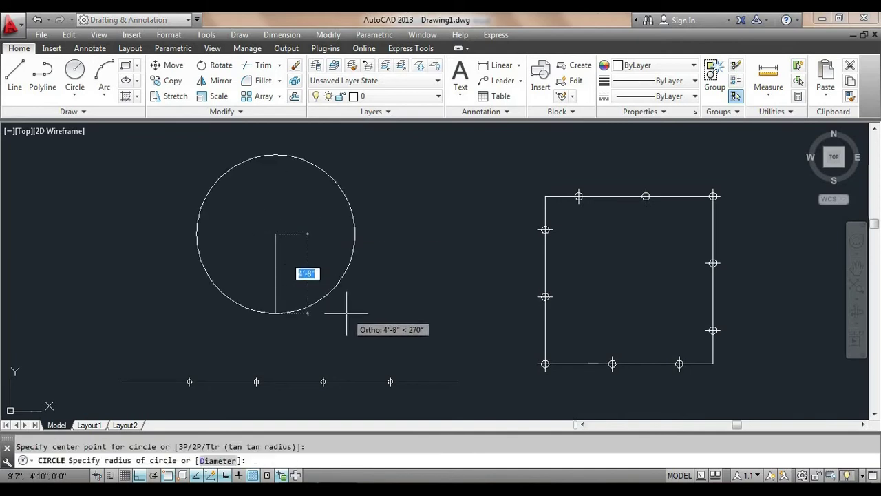
pyautogui.write('5')
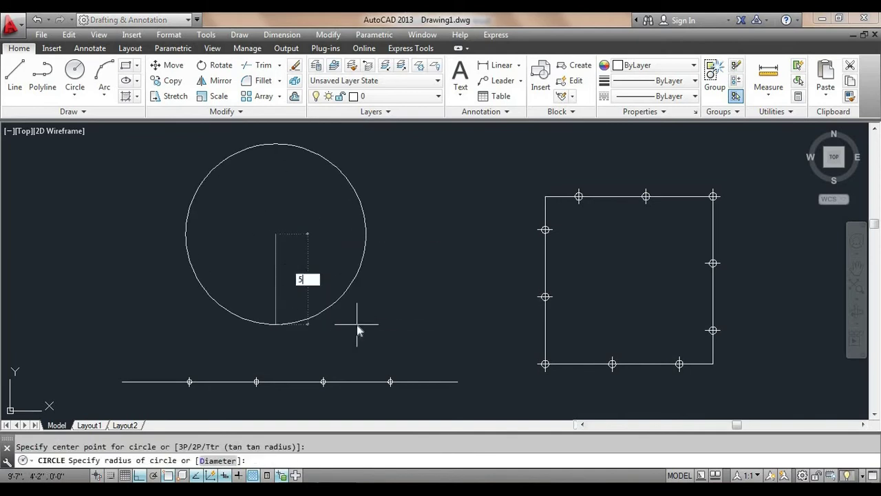
pyautogui.press('Return')
pyautogui.click(354, 204)
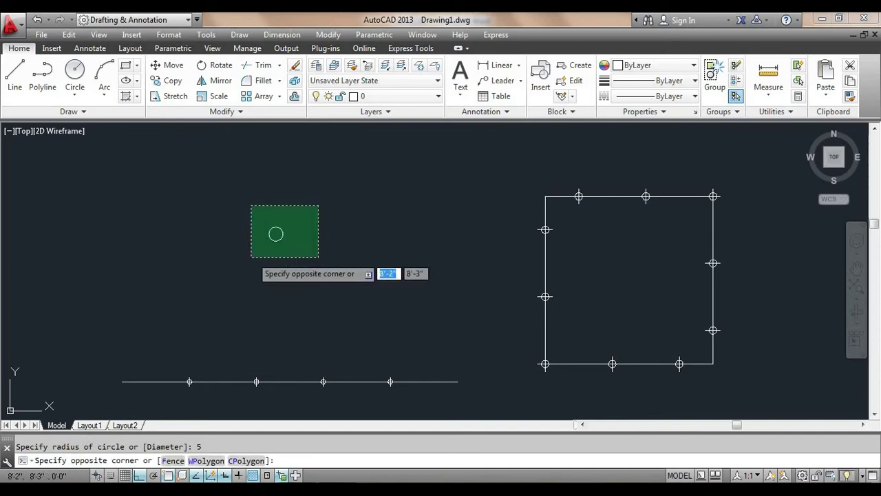
pyautogui.click(252, 259)
pyautogui.press('Delete')
# - Draw a circle with a 5' radius above the divided line, to the left of the square
pyautogui.write('c')
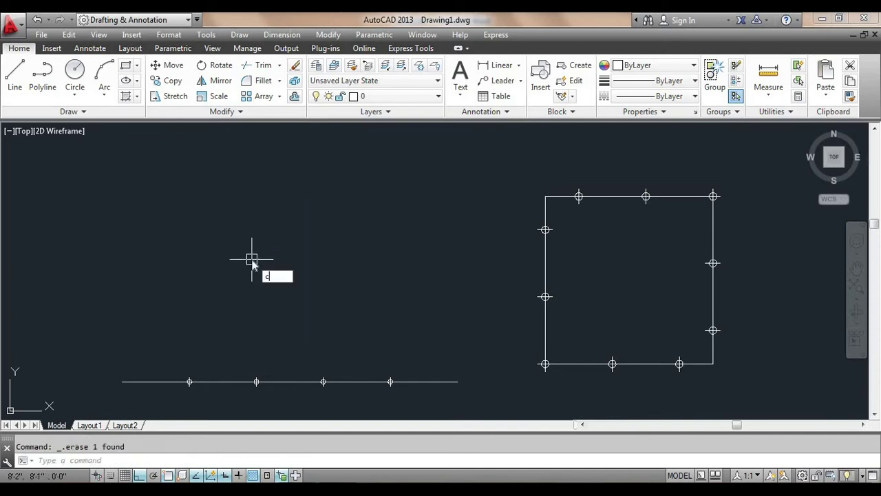
pyautogui.press('Return')
pyautogui.click(283, 263)
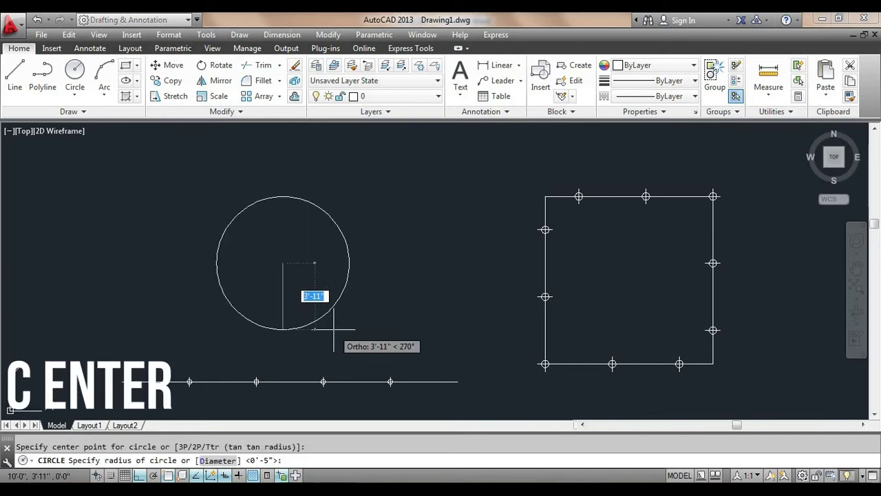
pyautogui.write("5'")
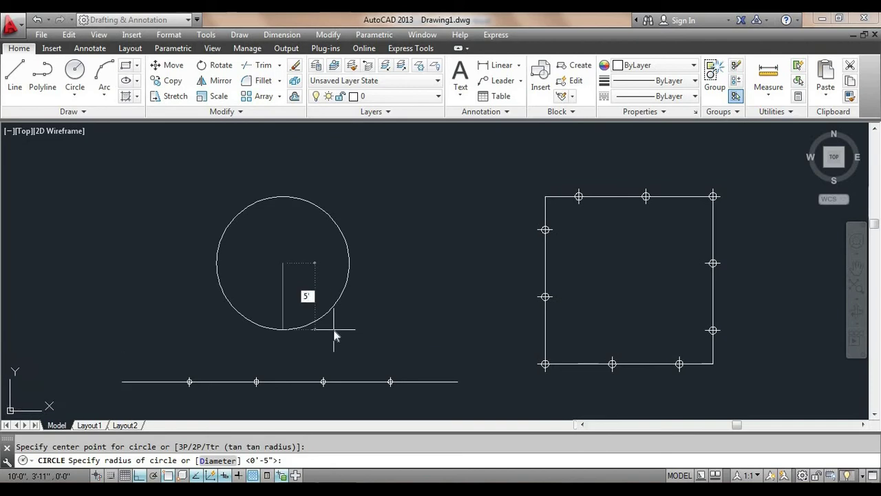
pyautogui.press('Return')
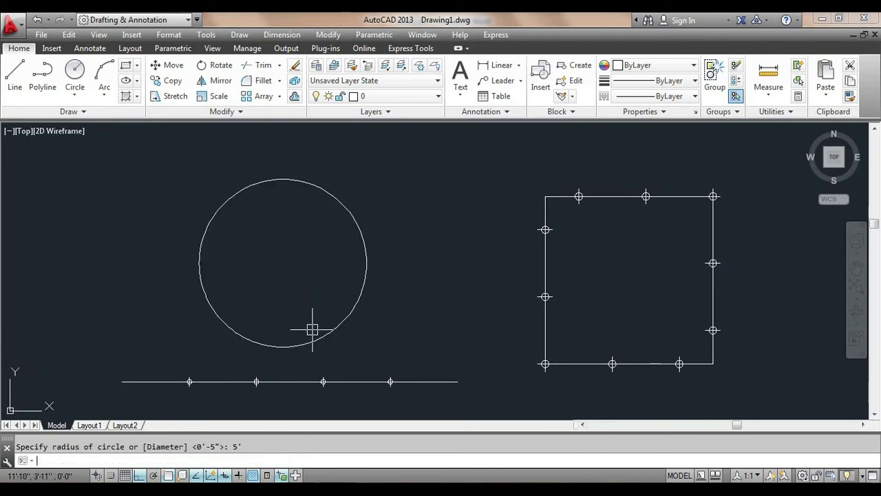
pyautogui.press('Escape')
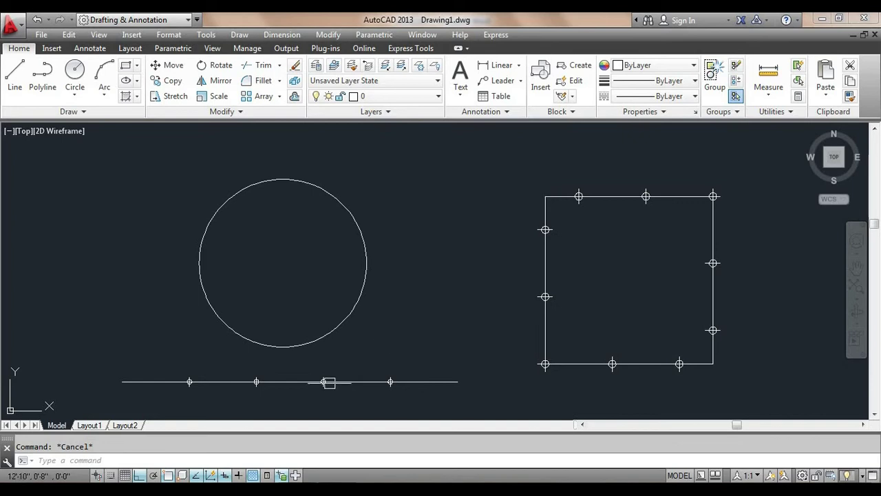
pyautogui.moveTo(399, 346); pyautogui.dragTo(390, 320, button='middle')
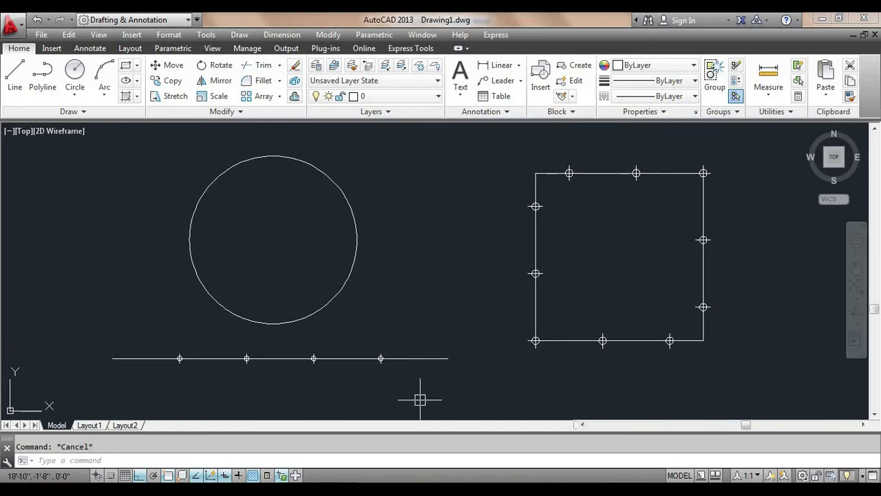
pyautogui.write('DIV')
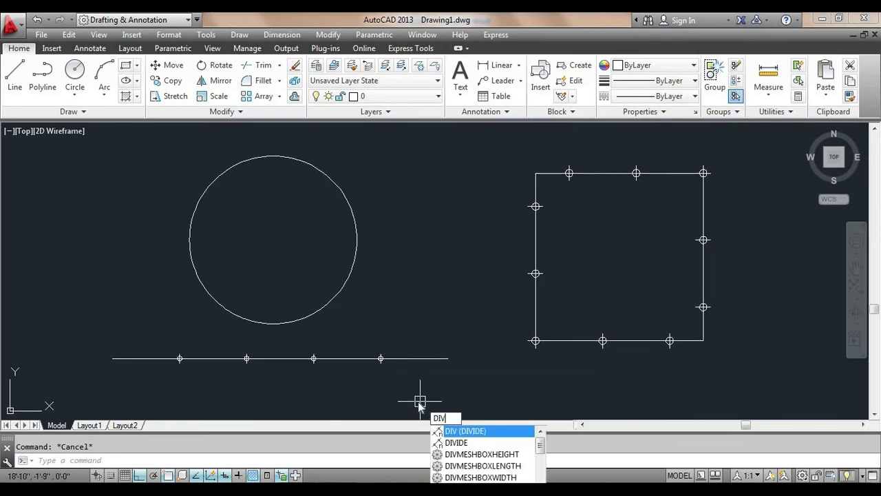
pyautogui.press('Return')
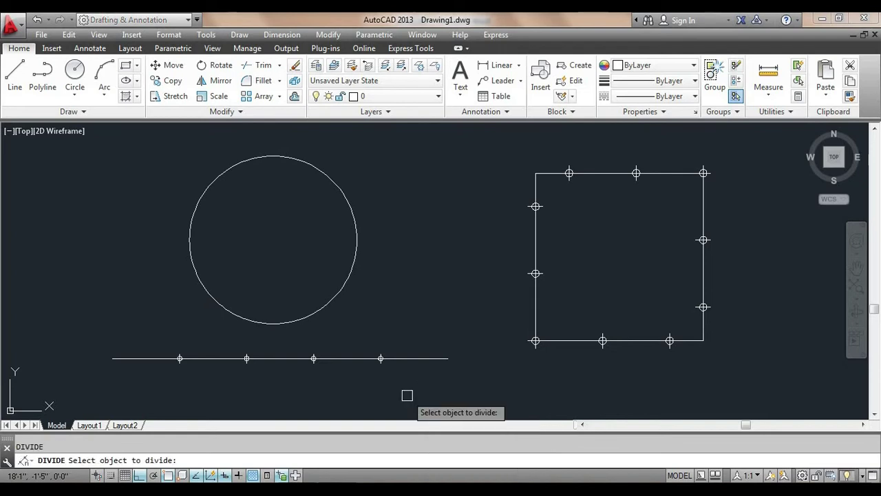
pyautogui.click(344, 290)
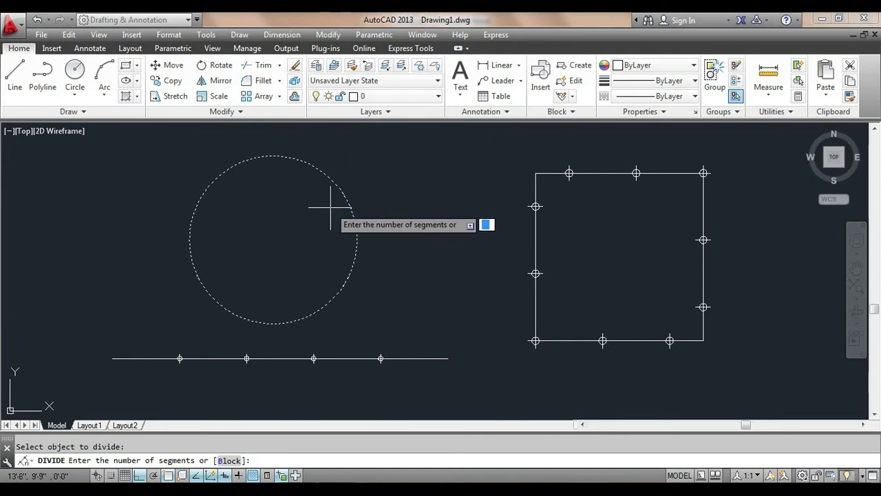
pyautogui.moveTo(385, 245); pyautogui.dragTo(364, 246, button='middle')
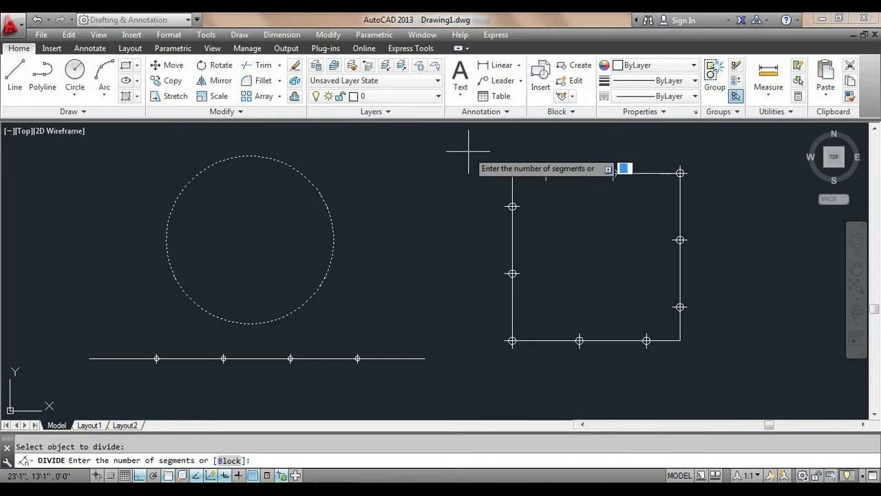
pyautogui.moveTo(419, 190); pyautogui.dragTo(442, 216, button='middle')
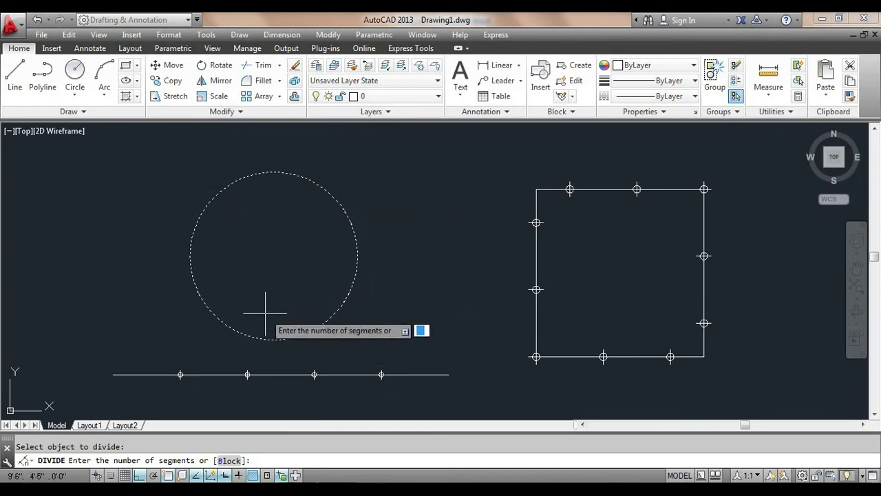
pyautogui.moveTo(281, 305); pyautogui.dragTo(258, 296, button='middle')
pyautogui.press('Return')
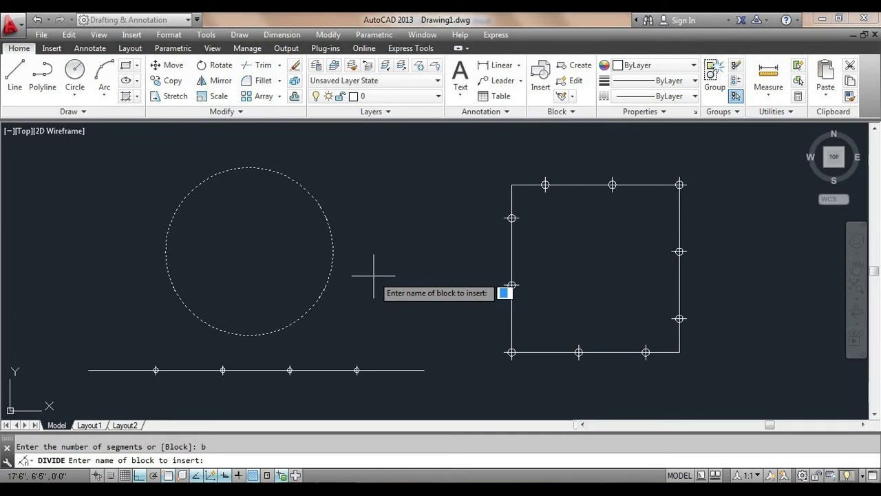
pyautogui.press('Escape')
pyautogui.press('Escape')
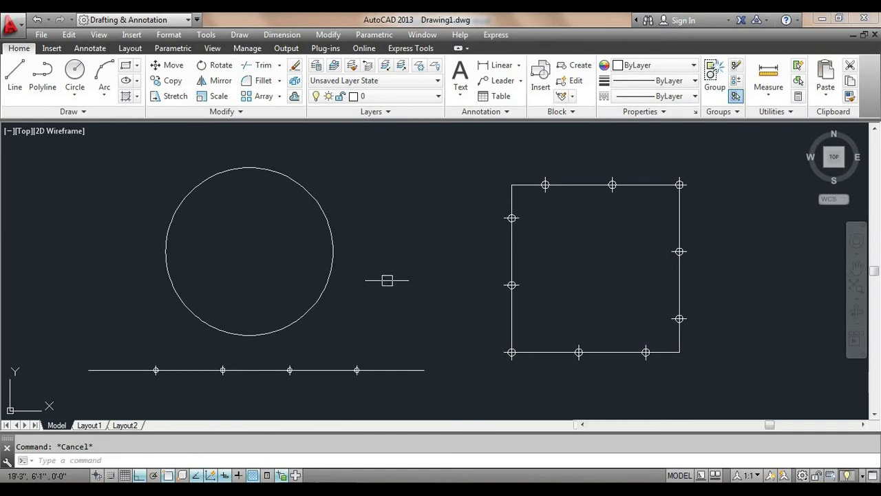
# - Draw a small rectangle about 2' by 2' in the empty space to the right of the divided square
pyautogui.moveTo(412, 281); pyautogui.dragTo(380, 275, button='middle')
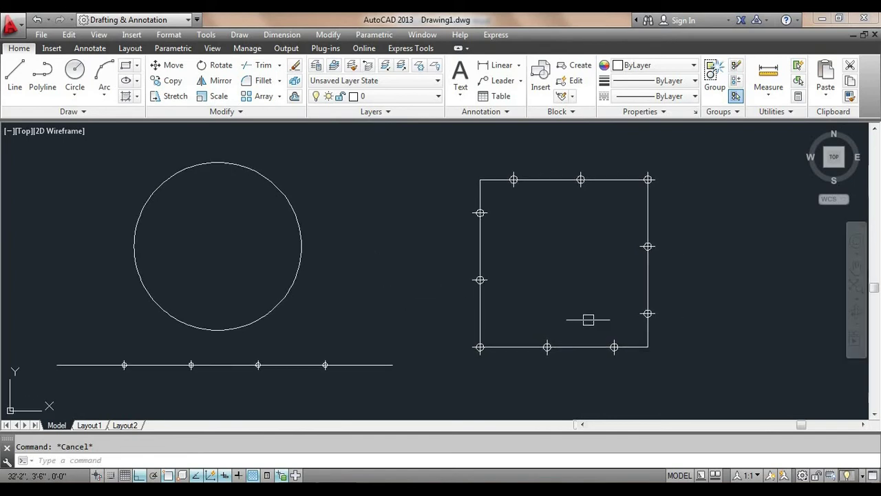
pyautogui.scroll(-1, 596, 318)
pyautogui.moveTo(596, 318); pyautogui.dragTo(482, 319, button='middle')
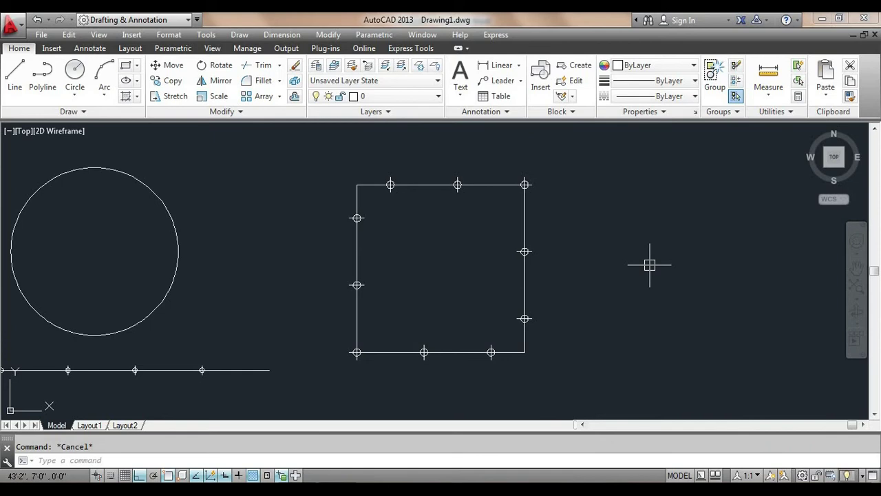
pyautogui.write('REC')
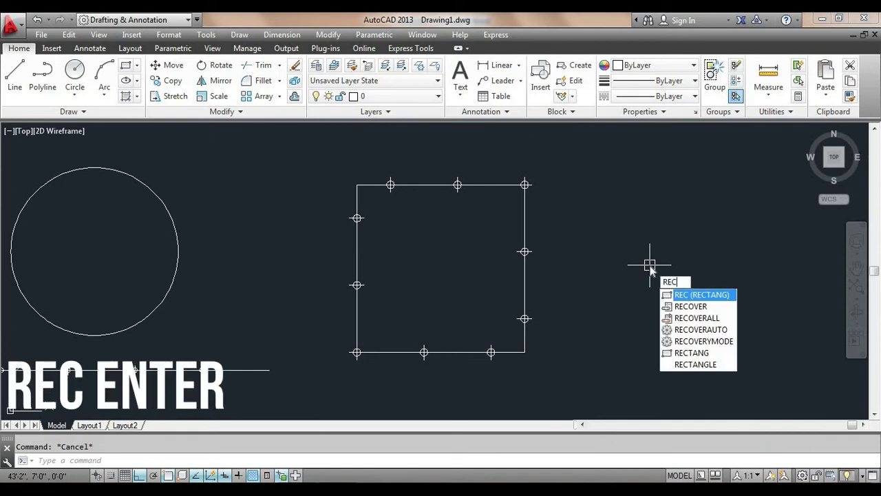
pyautogui.press('Return')
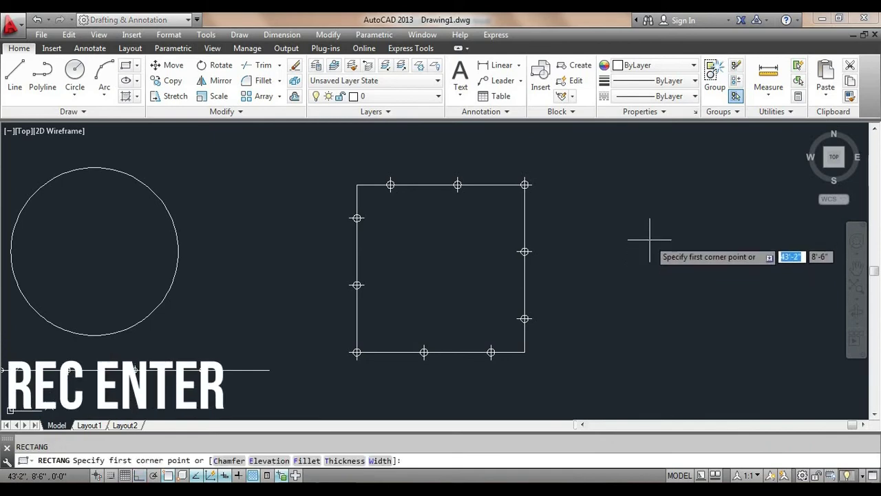
pyautogui.click(650, 240)
pyautogui.click(685, 273)
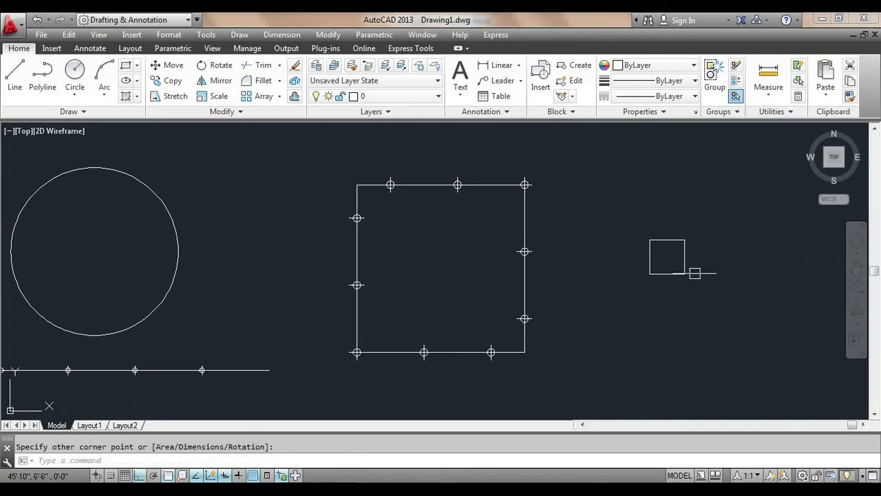
# - Turn Ortho off and draw a diagonal line from the small square's upper-right corner to its lower-left corner
pyautogui.scroll(4, 673, 265)
pyautogui.moveTo(694, 263); pyautogui.dragTo(654, 296, button='middle')
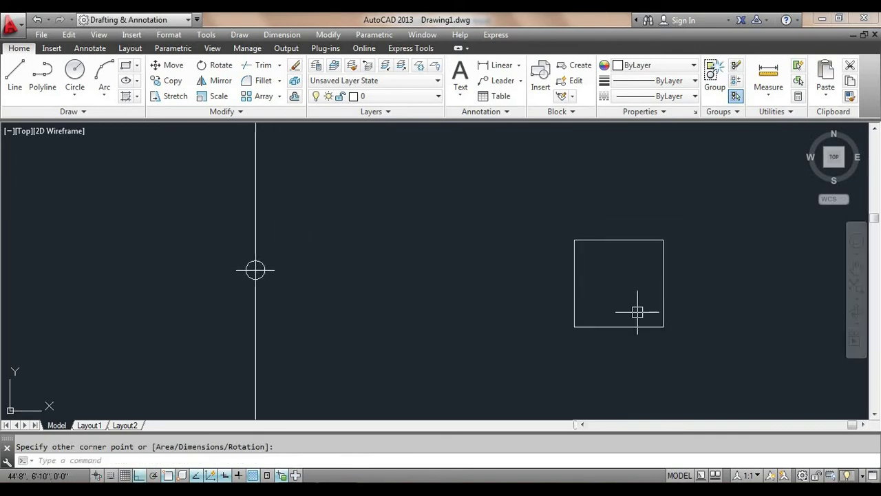
pyautogui.write('L')
pyautogui.press('Return')
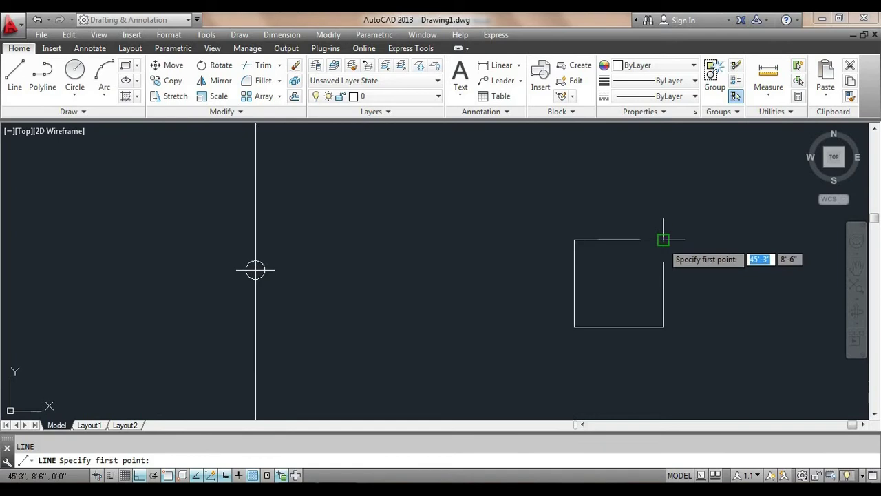
pyautogui.click(663, 240)
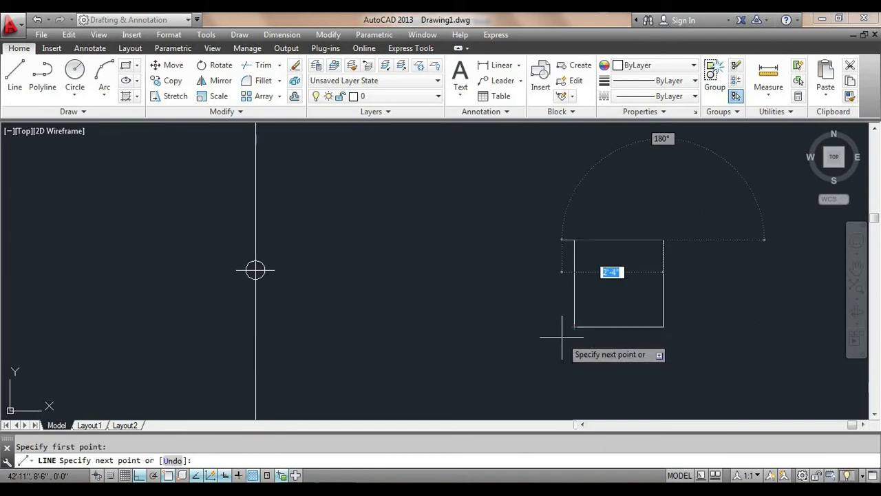
pyautogui.press('F8')
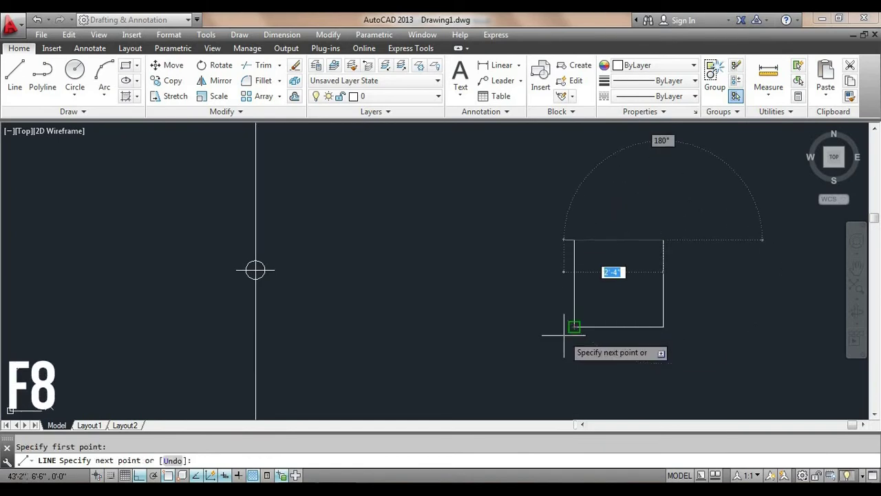
pyautogui.press('F8')
pyautogui.click(574, 329)
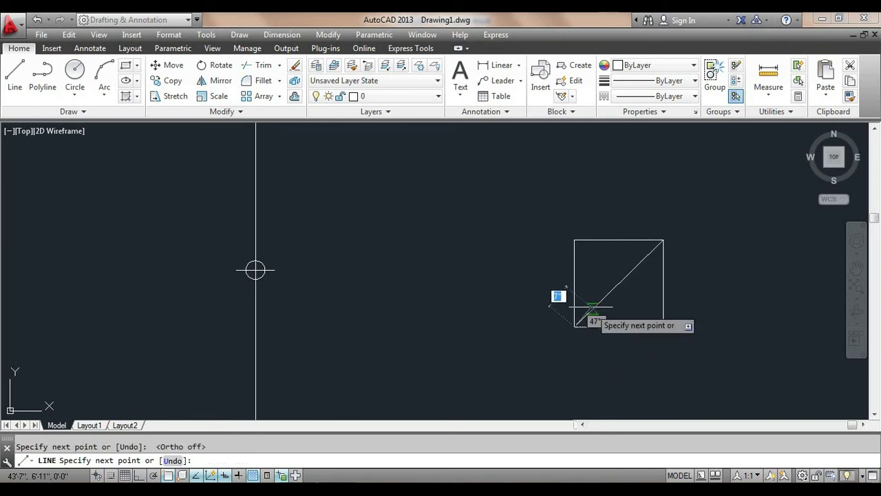
pyautogui.press('Return')
# - Draw the second diagonal from the small square's upper-left corner to its lower-right corner
pyautogui.press('Return')
pyautogui.click(575, 239)
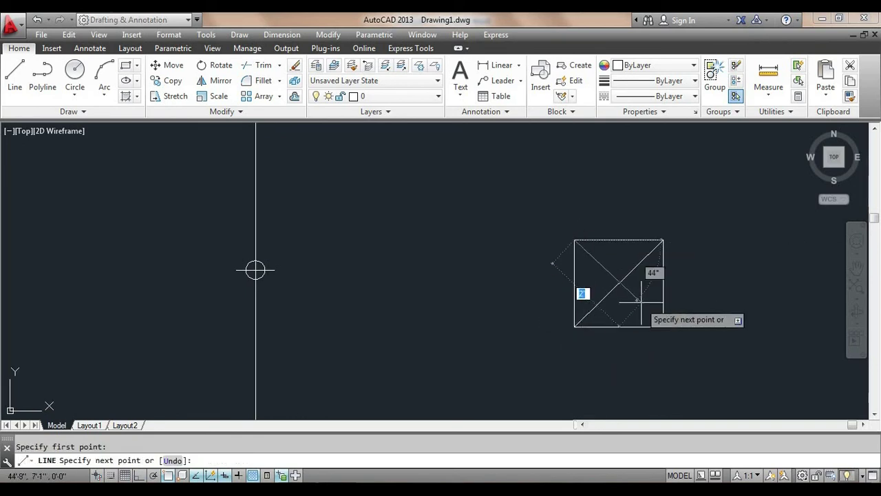
pyautogui.click(663, 326)
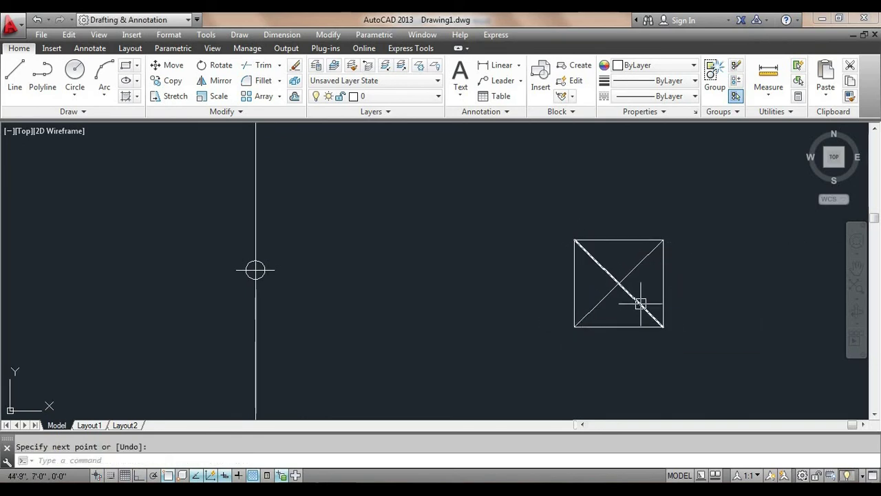
pyautogui.press('Return')
pyautogui.press('Return')
pyautogui.press('Escape')
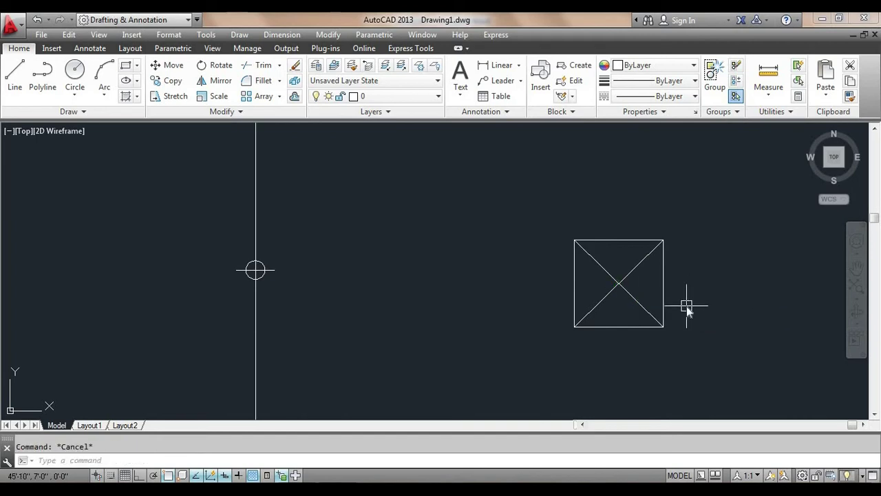
# - Draw a circle with a radius of about 6" centered on the intersection of the small square's diagonals
pyautogui.write('c')
pyautogui.press('Return')
pyautogui.click(619, 282)
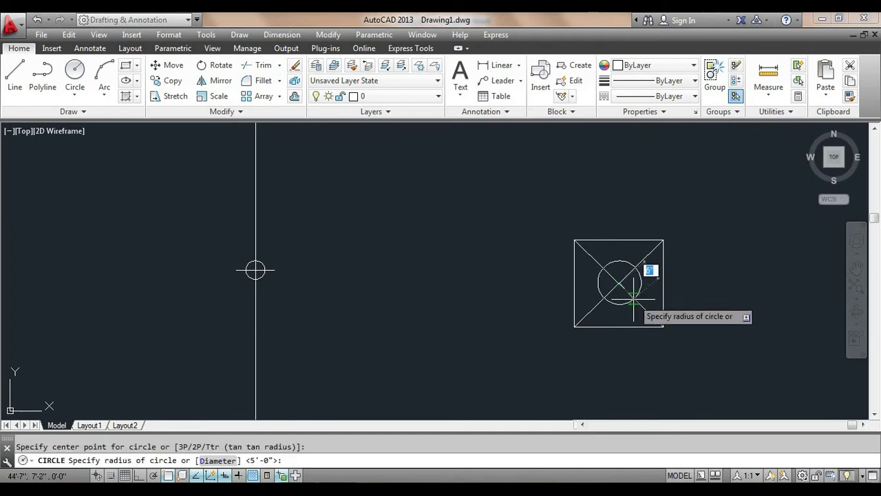
pyautogui.click(626, 300)
# - Start a block definition and select the small square, its two diagonals and the inner circle as its objects
pyautogui.scroll(-2, 599, 298)
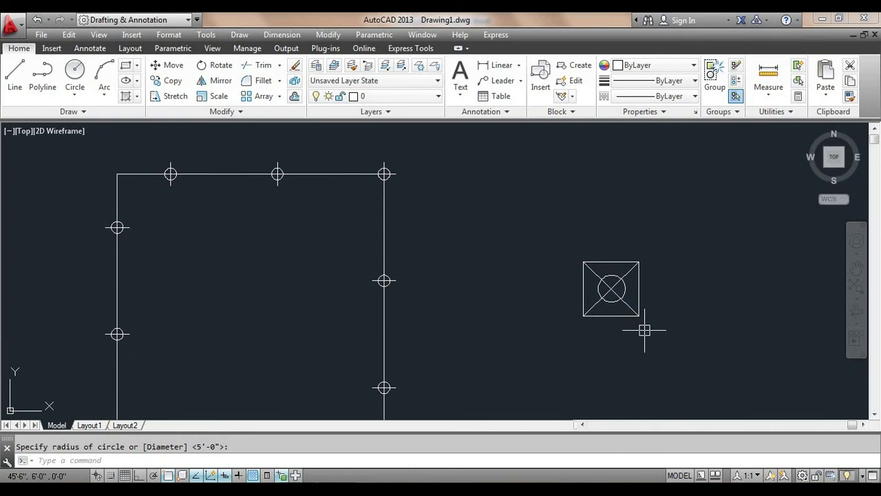
pyautogui.write('b')
pyautogui.press('Return')
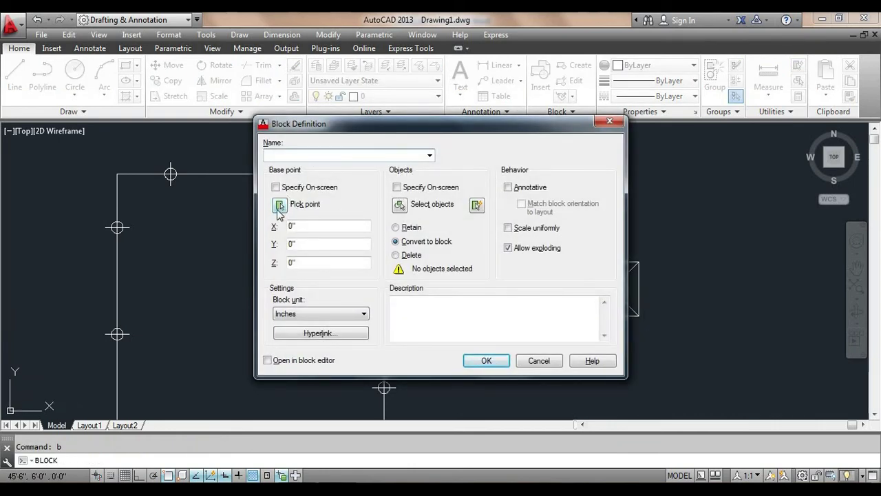
pyautogui.click(400, 205)
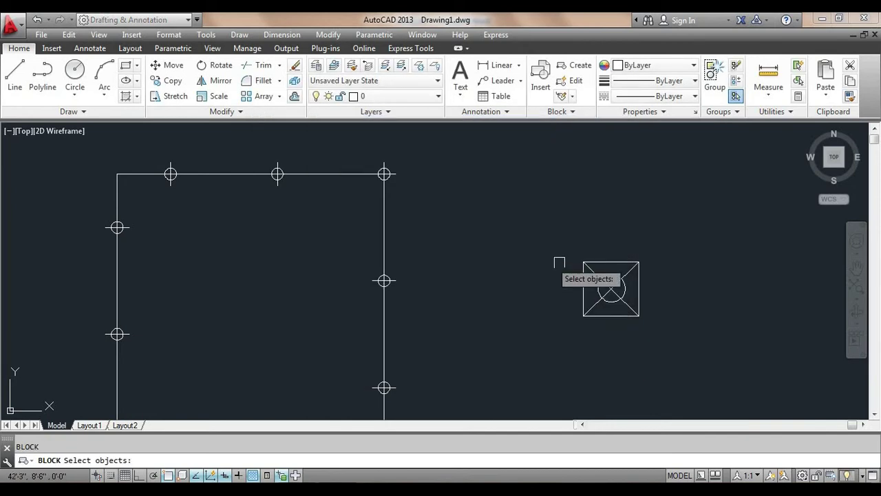
pyautogui.click(669, 244)
pyautogui.click(544, 326)
pyautogui.press('Return')
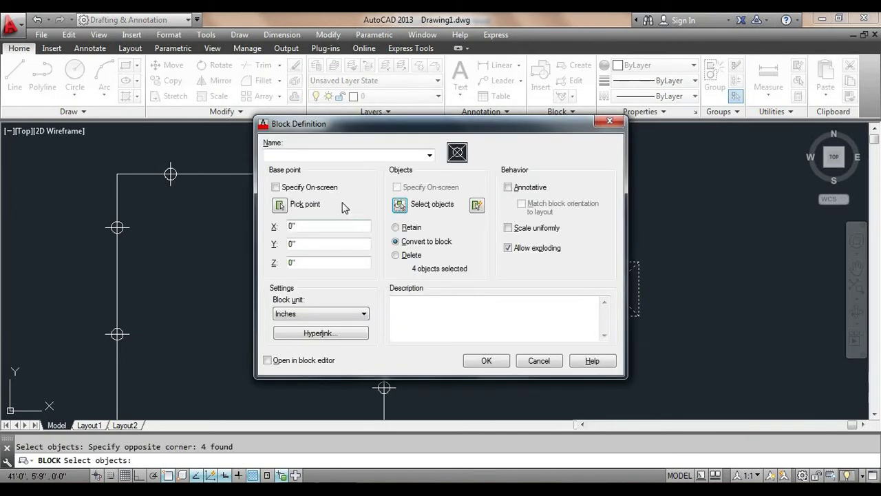
# - Set the block's base point at the intersection of the diagonals and create the block with the name rec
pyautogui.click(279, 205)
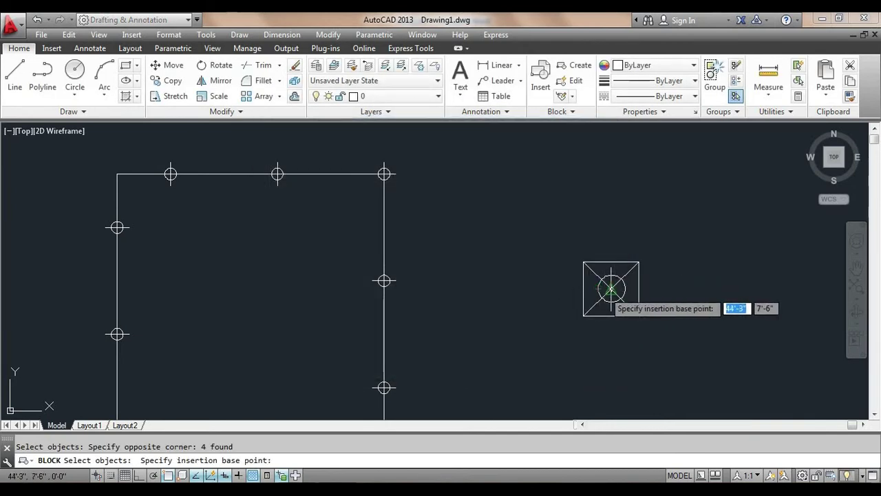
pyautogui.click(611, 289)
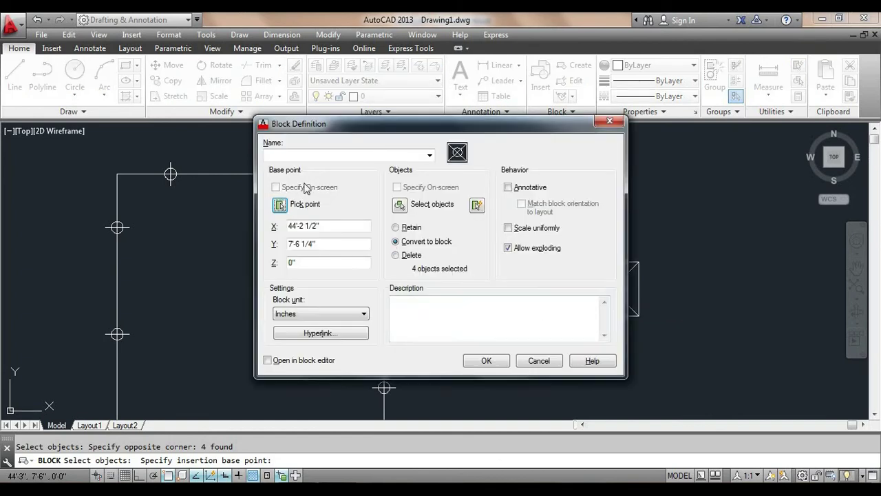
pyautogui.click(323, 156)
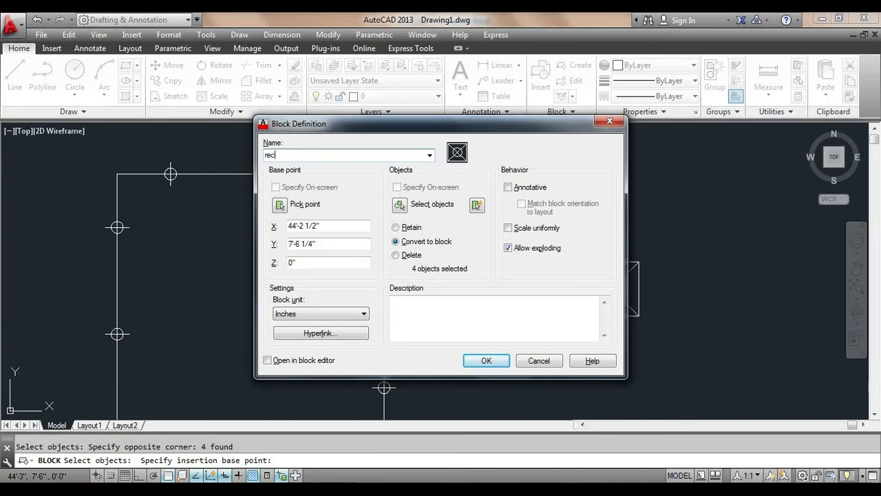
pyautogui.click(486, 361)
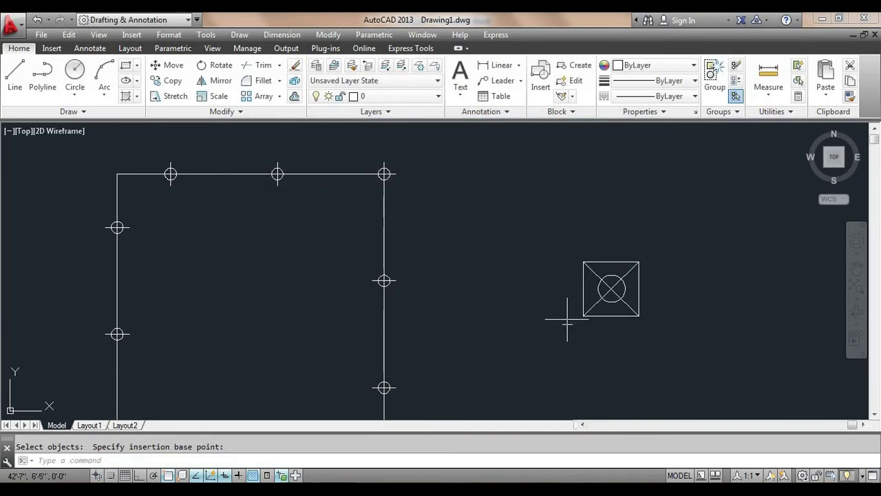
# - Divide the large circle into 10 segments using the block rec, with the blocks aligned to the circle
pyautogui.scroll(-1, 557, 292)
pyautogui.moveTo(500, 294); pyautogui.dragTo(584, 280, button='middle')
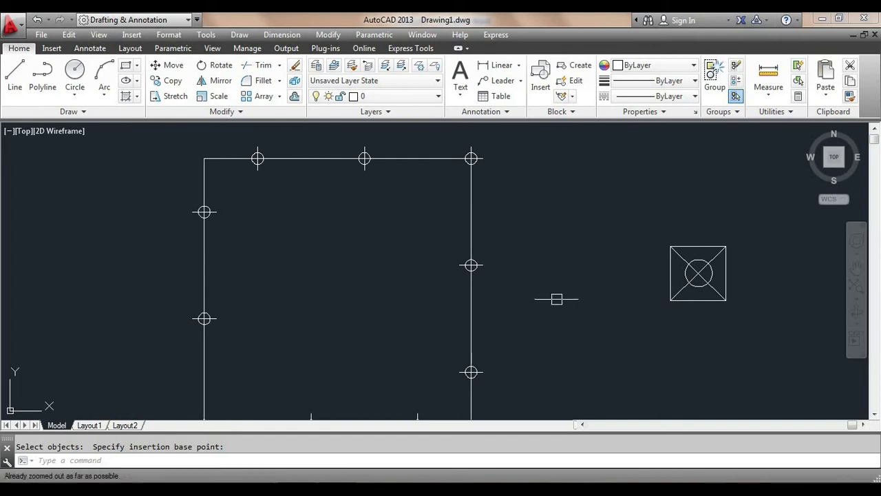
pyautogui.press('Escape')
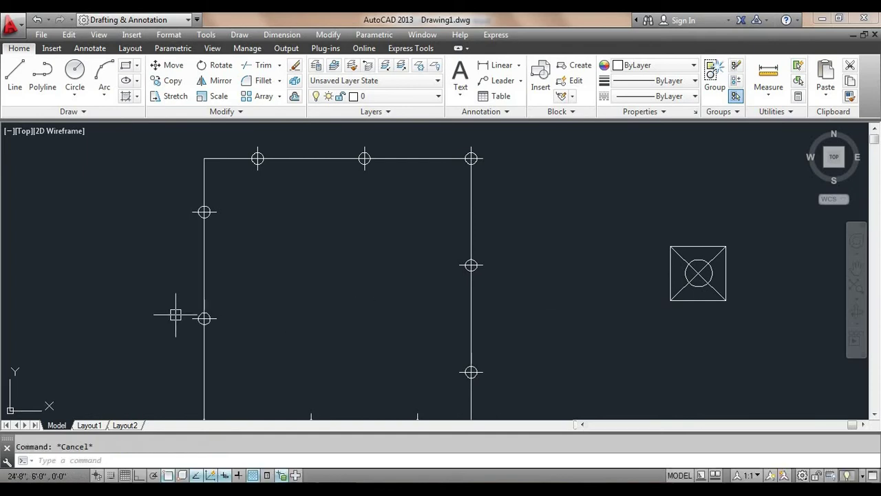
pyautogui.moveTo(176, 314); pyautogui.dragTo(402, 300, button='middle')
pyautogui.scroll(-2, 238, 309)
pyautogui.moveTo(238, 309); pyautogui.dragTo(378, 302, button='middle')
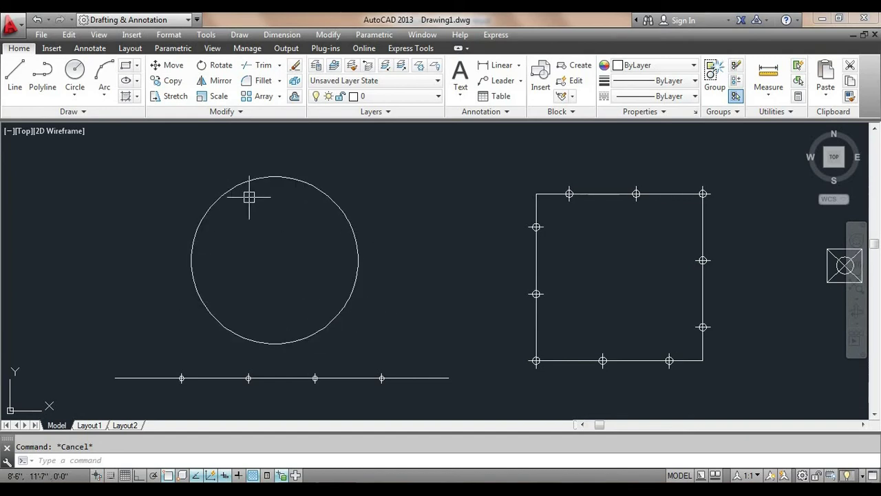
pyautogui.write('DI')
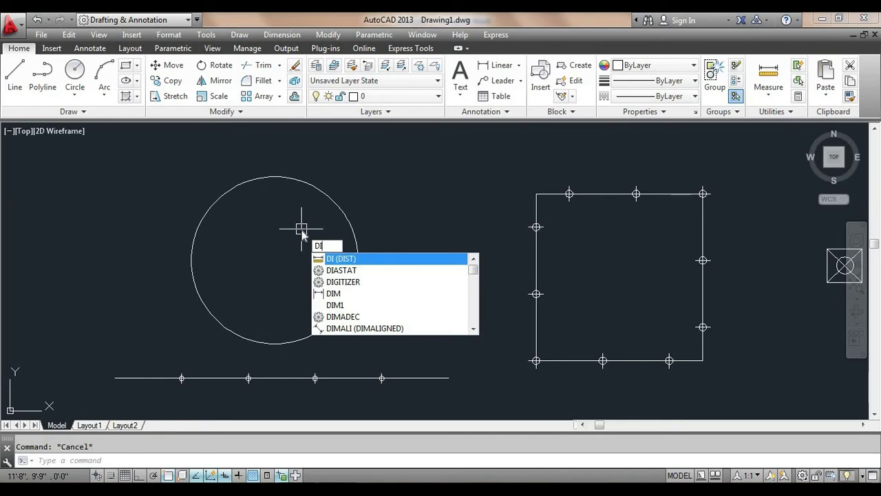
pyautogui.write('v')
pyautogui.press('Return')
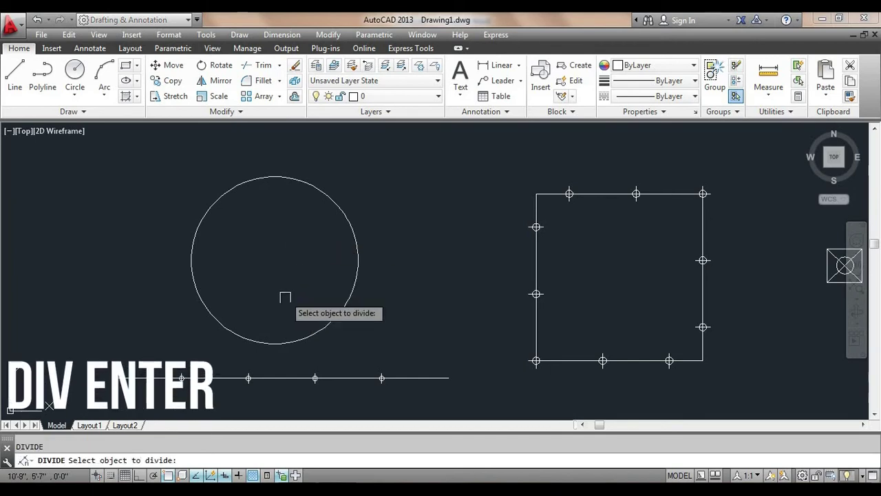
pyautogui.click(309, 335)
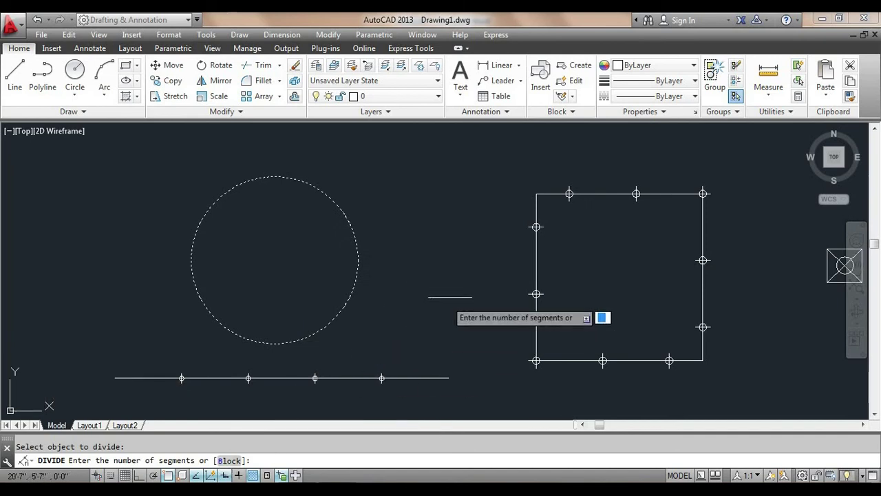
pyautogui.write('b')
pyautogui.press('Return')
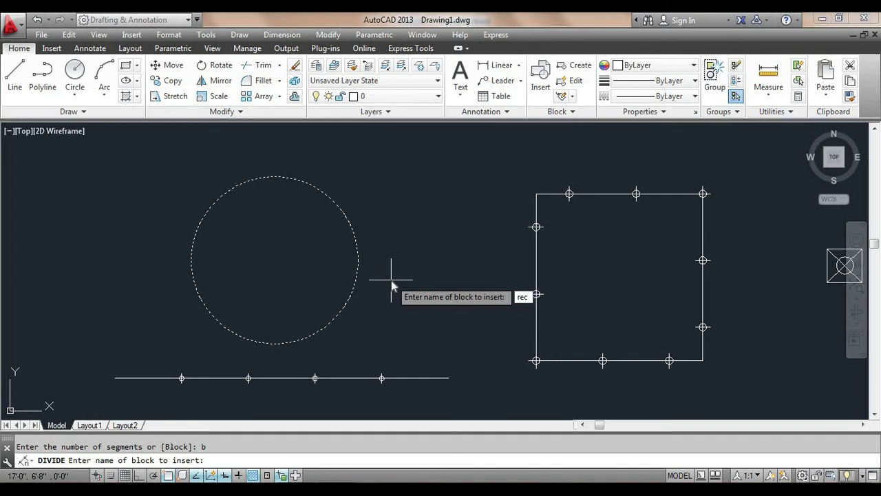
pyautogui.press('Return')
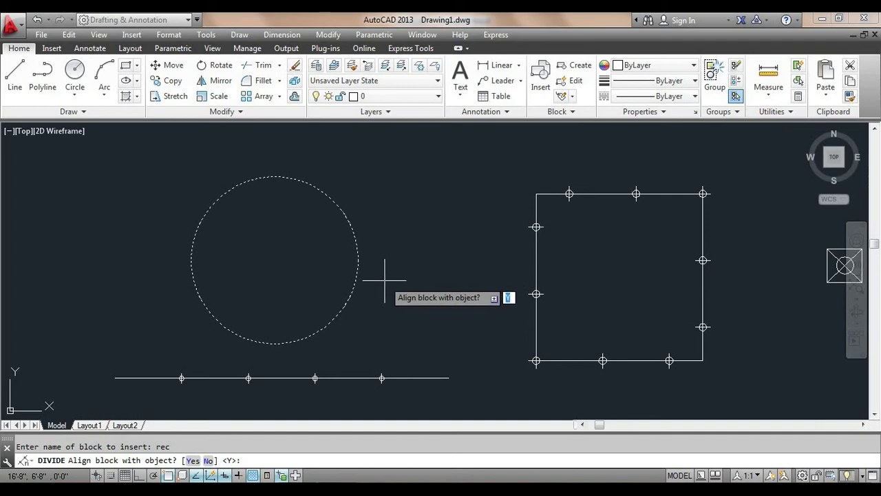
pyautogui.press('Return')
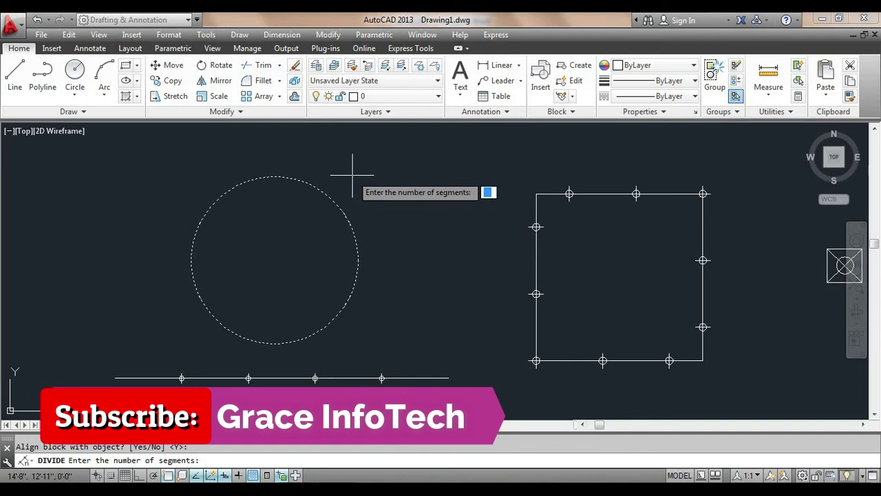
pyautogui.press('Return')
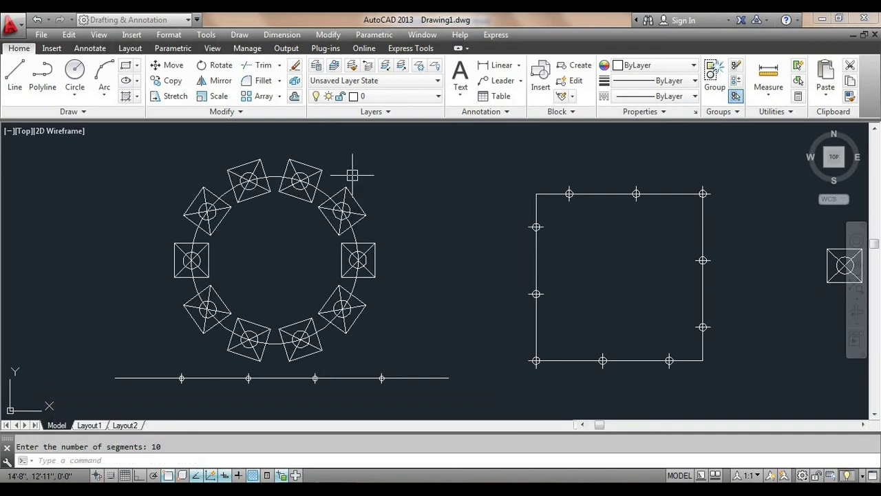
# - Examine the placement and alignment of the rec blocks around the circle
pyautogui.click(342, 309)
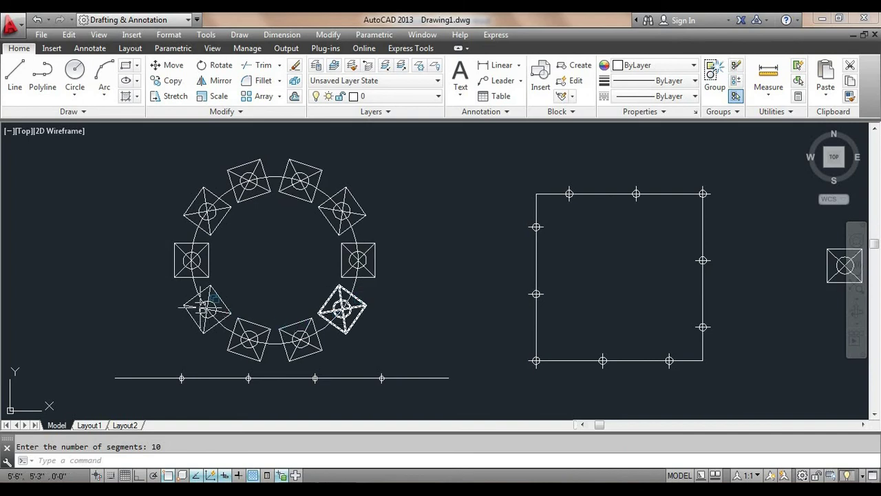
pyautogui.press('Escape')
pyautogui.scroll(1, 246, 188)
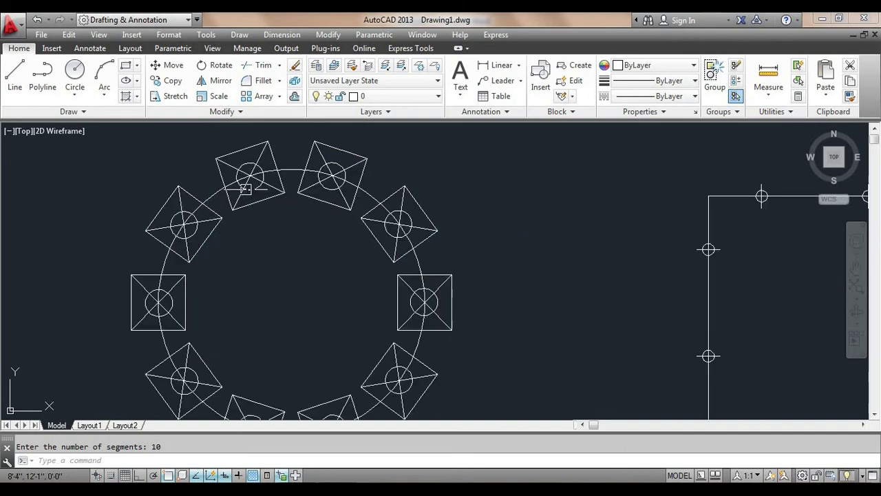
pyautogui.scroll(-1, 246, 188)
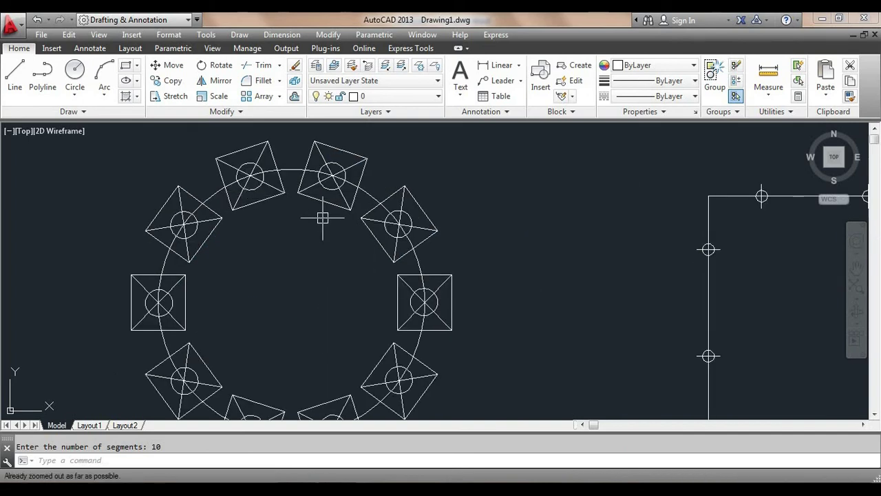
pyautogui.press('Escape')
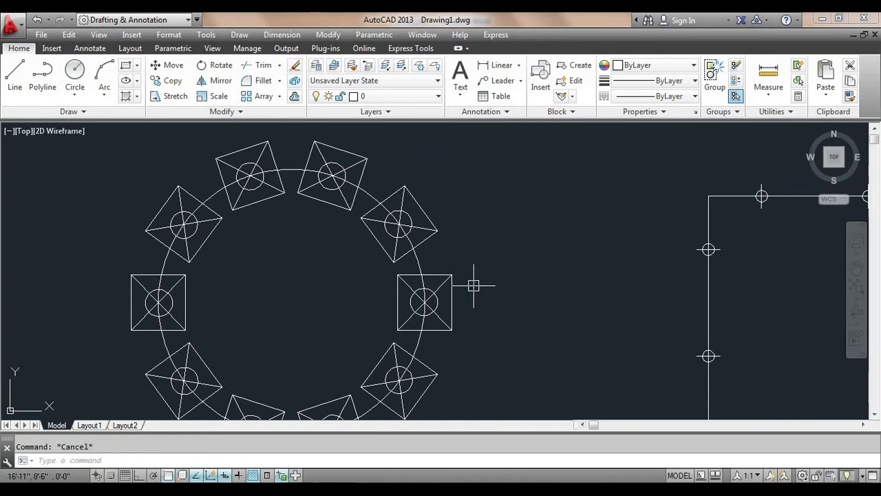
pyautogui.moveTo(502, 294)
pyautogui.mouseDown(button='middle')
pyautogui.moveTo(464, 263)
pyautogui.moveTo(451, 272)
pyautogui.mouseUp(button='middle')
pyautogui.scroll(-2, 481, 276)
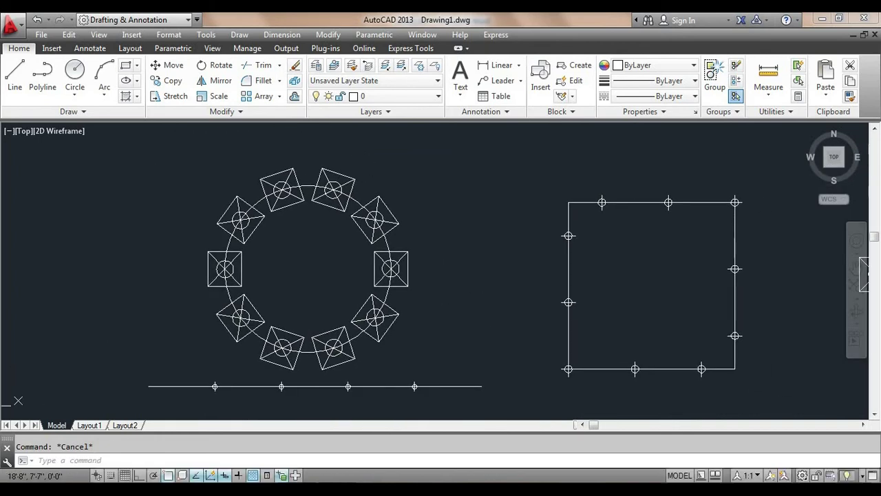
pyautogui.click(100, 113)
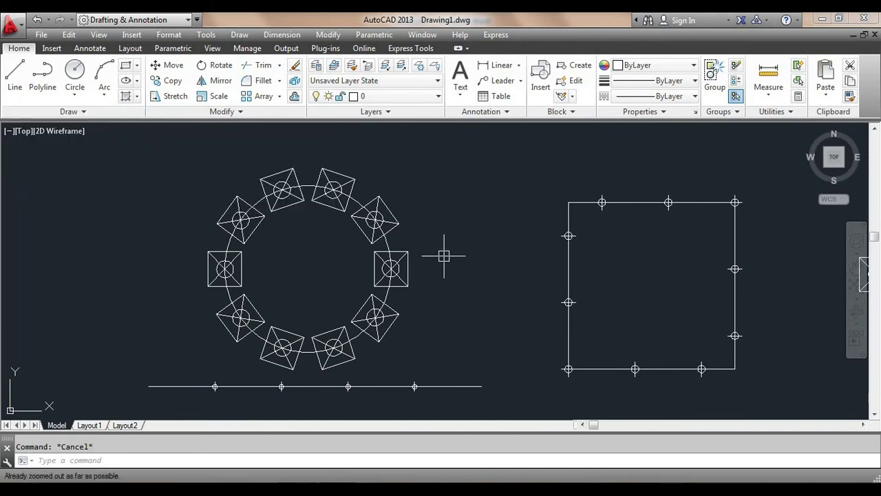
# - Erase every object in the drawing
pyautogui.hotkey('ctrl', 'a')
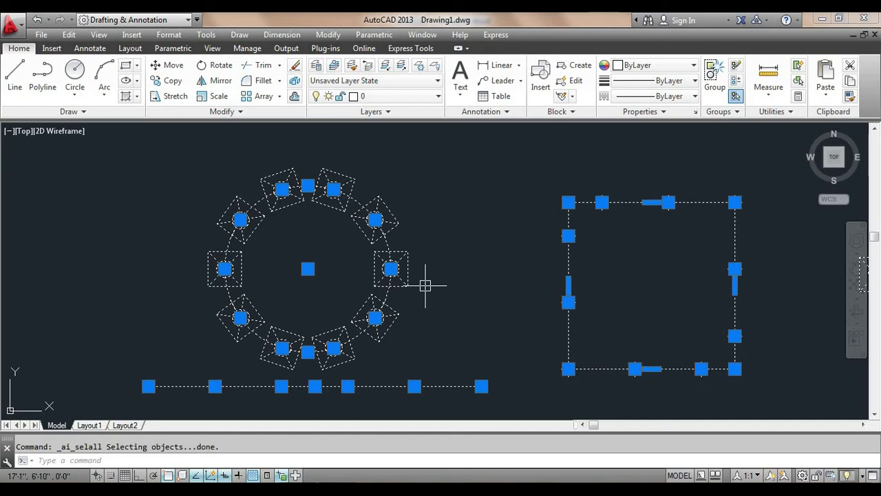
pyautogui.press('Delete')
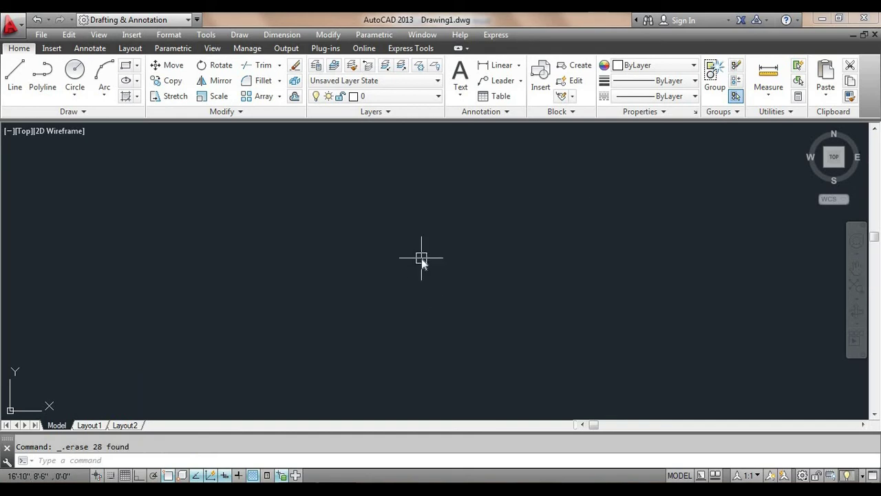
pyautogui.write('REC')
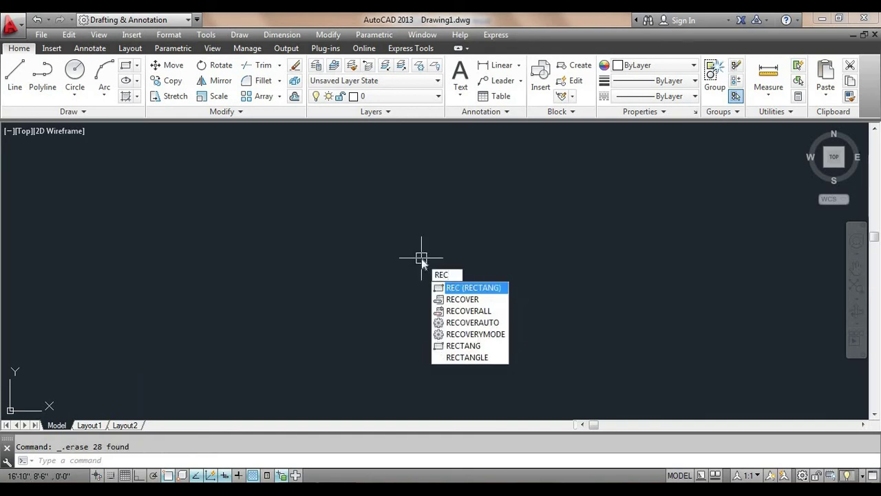
pyautogui.press('Escape')
# - Draw a horizontal line 10' long with Ortho mode turned on
pyautogui.write('L')
pyautogui.press('Return')
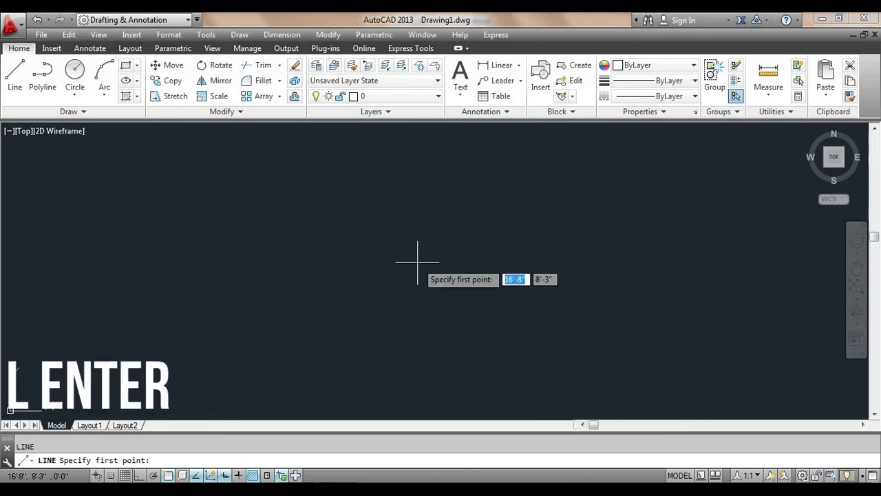
pyautogui.click(200, 279)
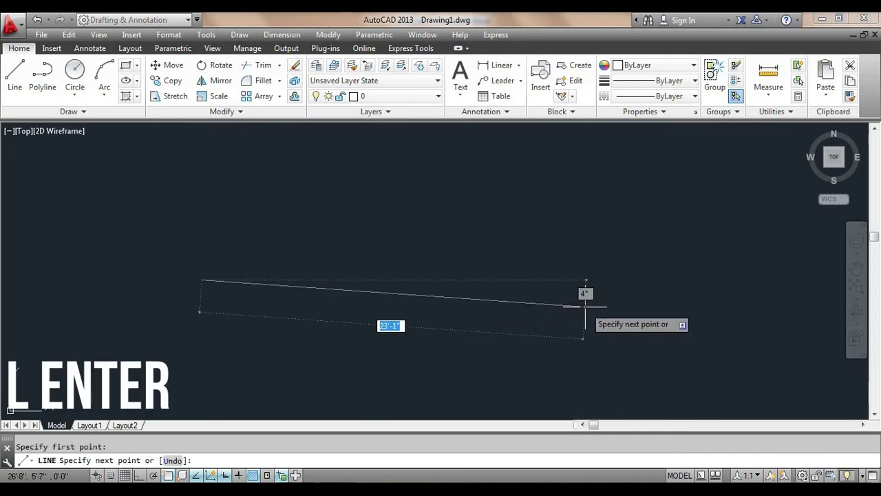
pyautogui.press('F8')
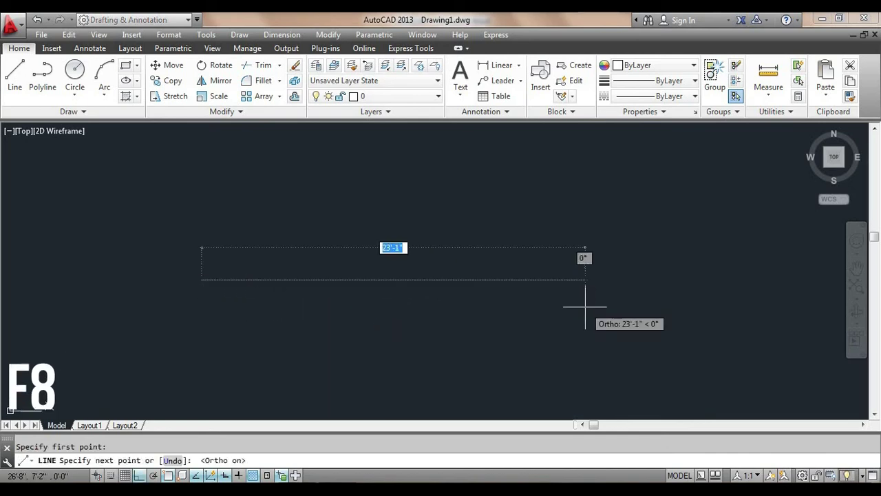
pyautogui.write('10')
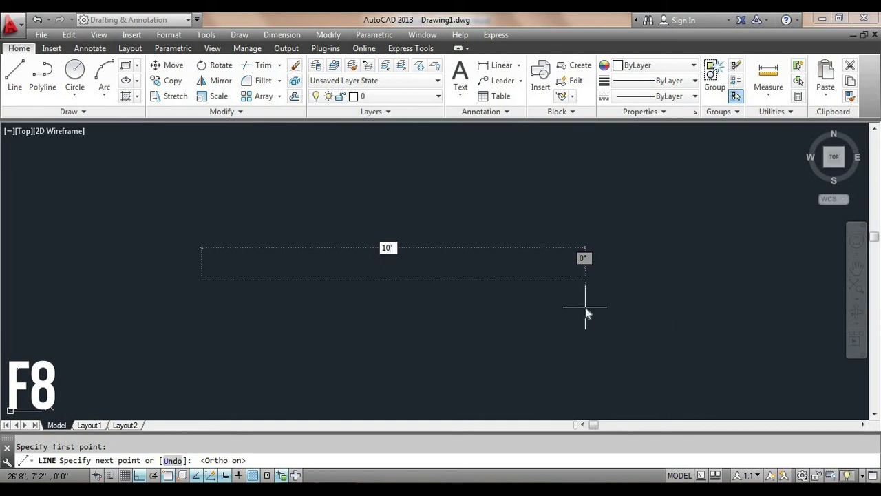
pyautogui.press('Return')
pyautogui.press('Escape')
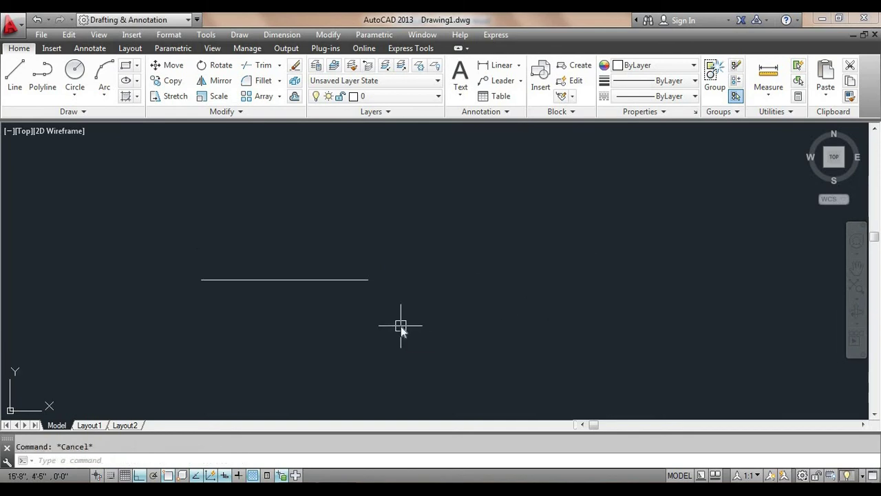
# - Place points along the 10' line at 2' intervals with the Measure command
pyautogui.write('z')
pyautogui.press('Return')
pyautogui.write('e')
pyautogui.press('Return')
pyautogui.scroll(-1, 407, 328)
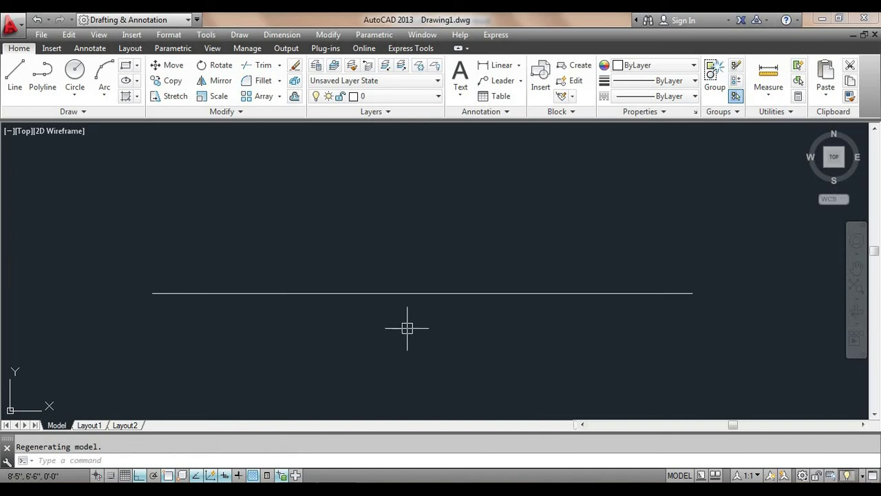
pyautogui.moveTo(407, 328); pyautogui.dragTo(418, 330, button='middle')
pyautogui.moveTo(448, 305); pyautogui.dragTo(457, 308, button='middle')
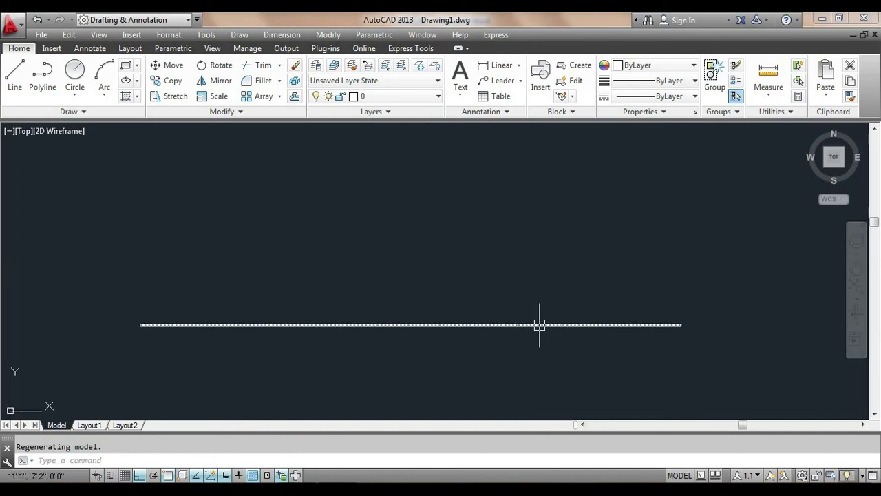
pyautogui.write('ME')
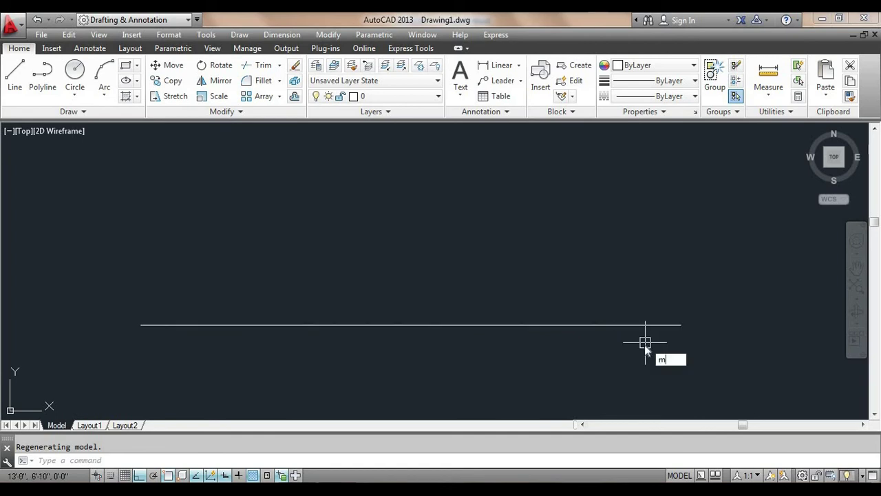
pyautogui.press('Return')
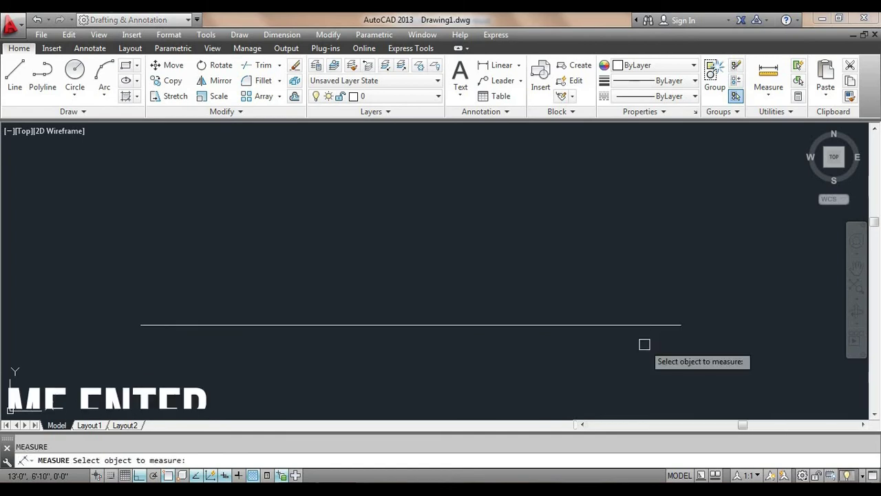
pyautogui.click(481, 324)
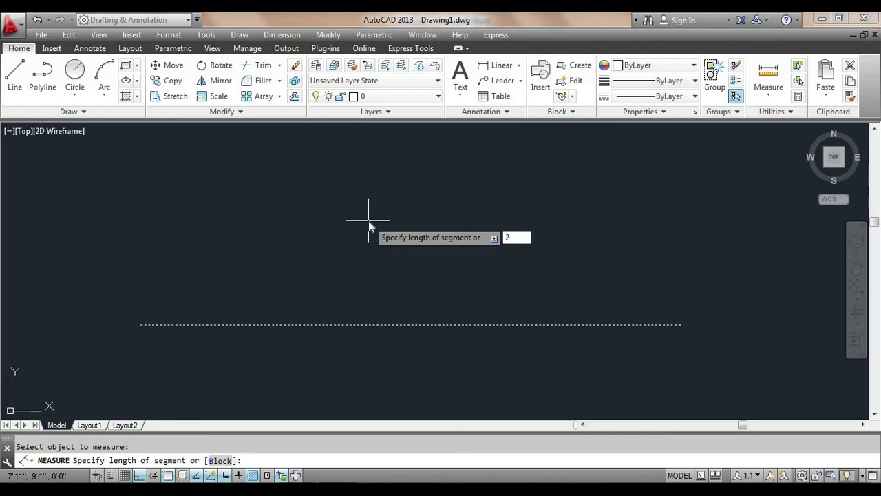
pyautogui.write("'")
pyautogui.press('Return')
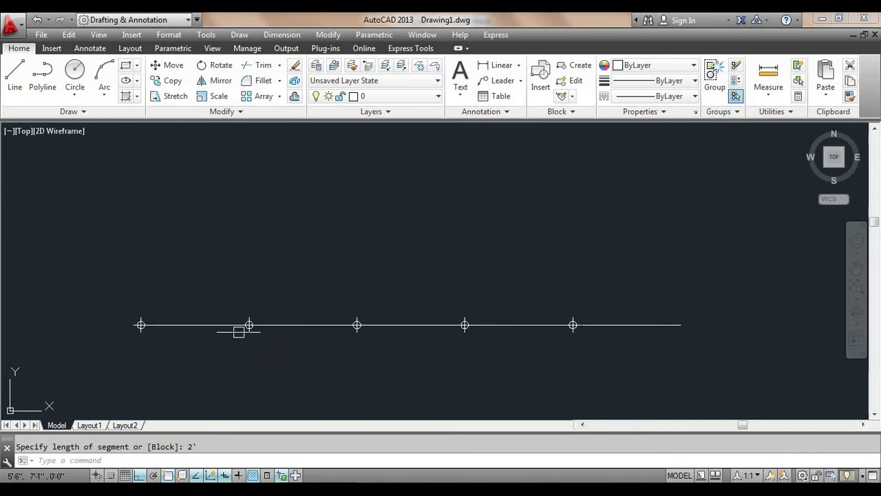
# - Add a linear dimension between the second and third points, with the dimension line above the 10' line
pyautogui.scroll(4, 154, 324)
pyautogui.scroll(-2, 433, 354)
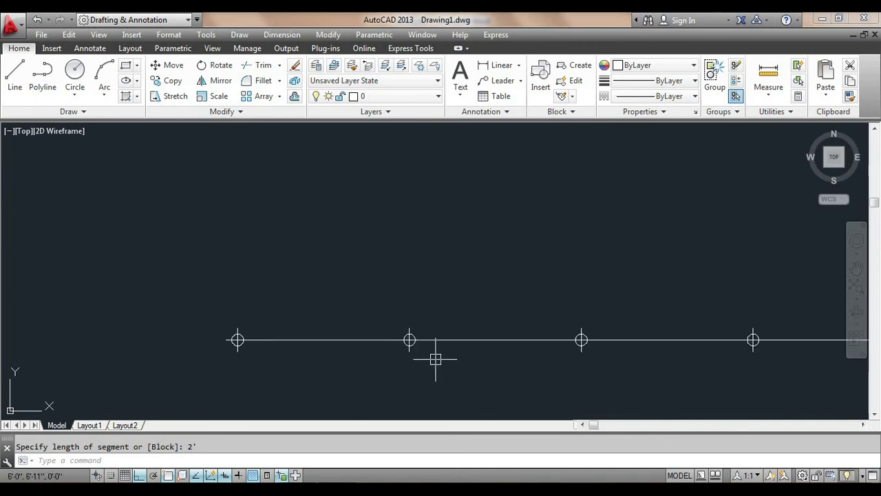
pyautogui.moveTo(546, 347); pyautogui.dragTo(435, 324, button='middle')
pyautogui.scroll(2, 338, 305)
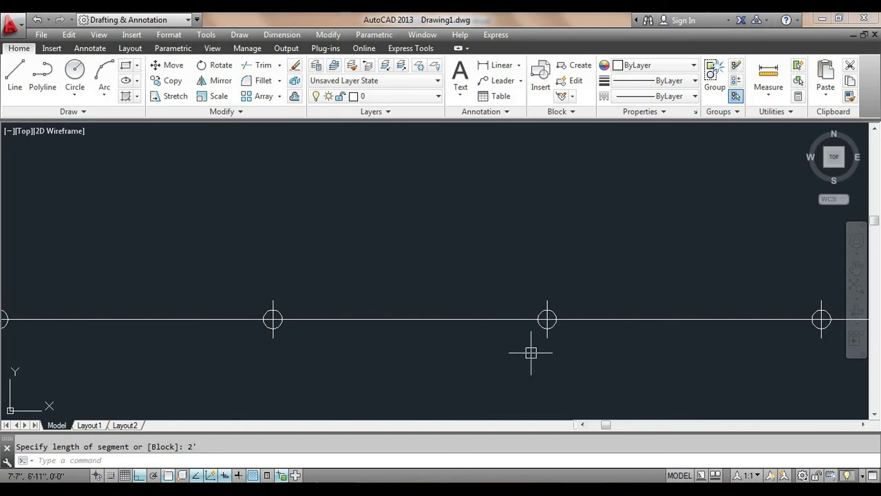
pyautogui.write('di')
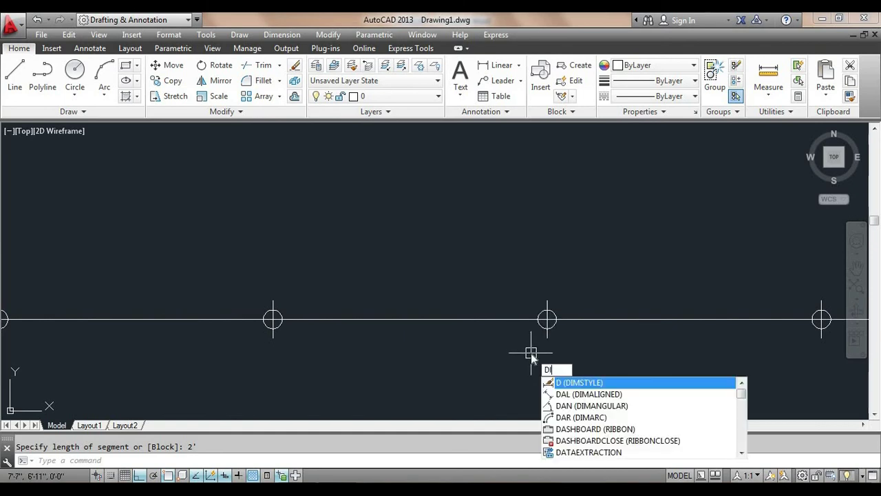
pyautogui.press('Return')
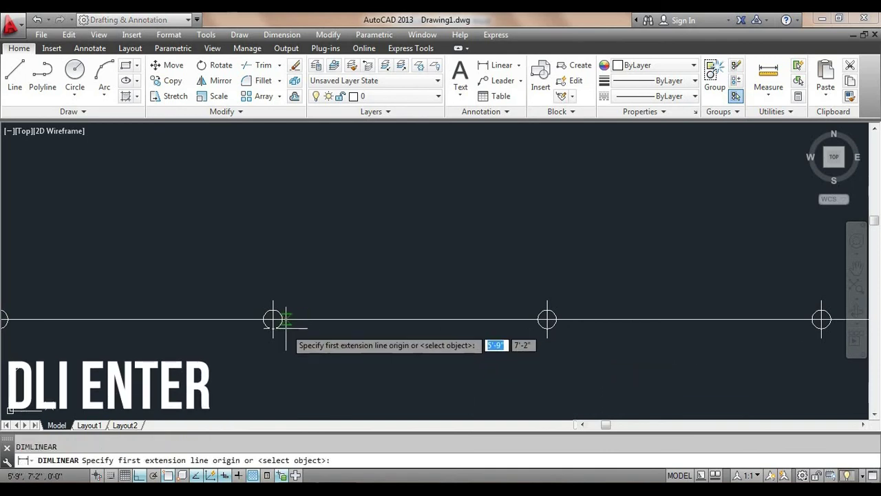
pyautogui.click(273, 319)
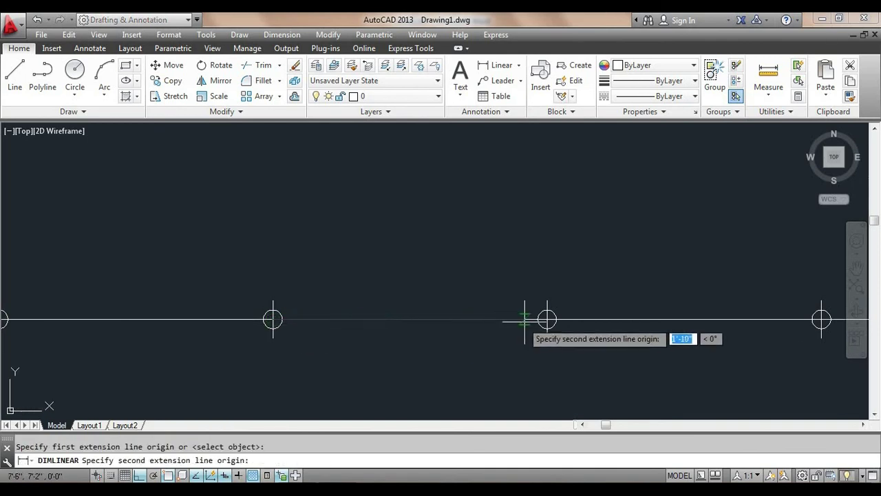
pyautogui.click(546, 319)
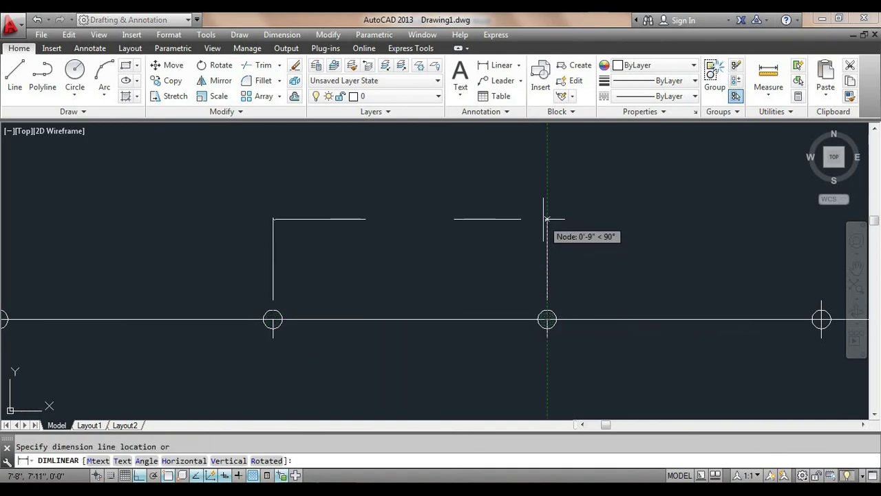
pyautogui.click(546, 219)
pyautogui.scroll(-2, 457, 375)
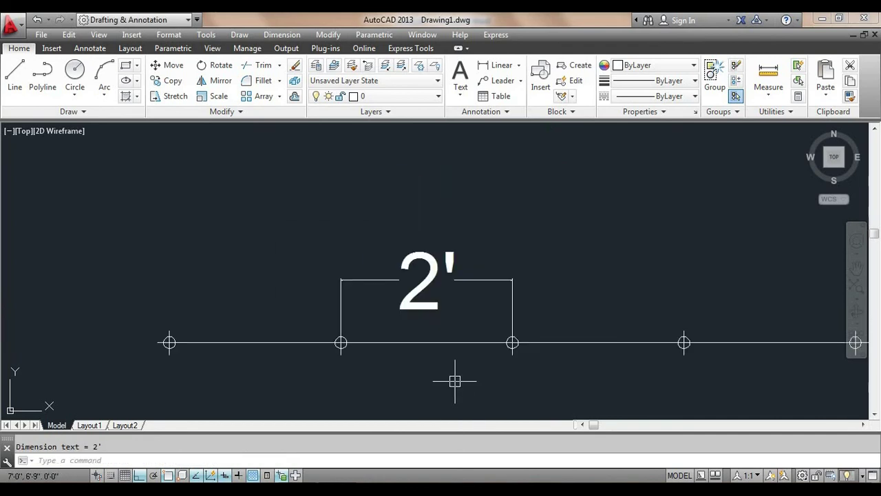
# - Erase the linear dimension between the second and third points
pyautogui.moveTo(473, 380)
pyautogui.mouseDown(button='middle')
pyautogui.moveTo(423, 317)
pyautogui.moveTo(404, 319)
pyautogui.mouseUp(button='middle')
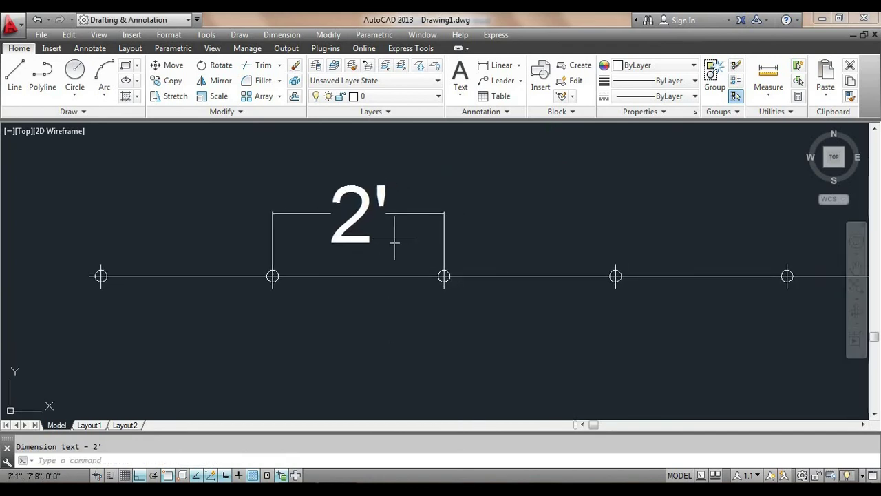
pyautogui.click(437, 196)
pyautogui.click(421, 243)
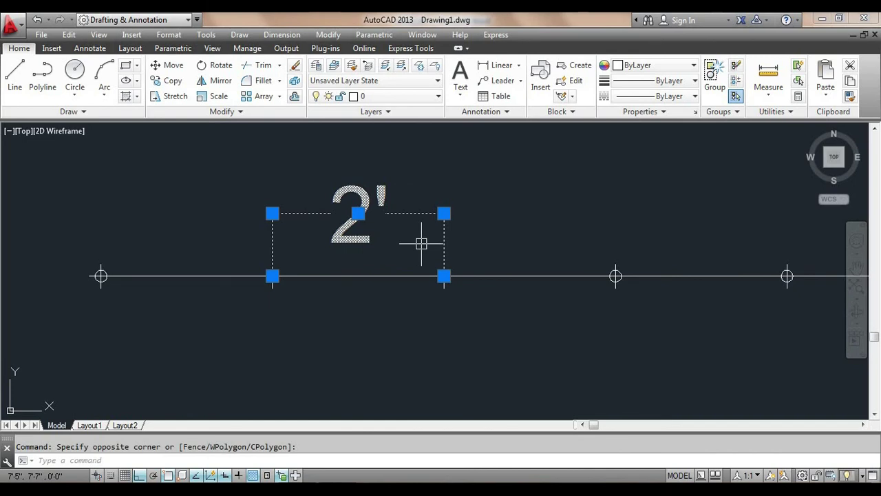
pyautogui.press('Delete')
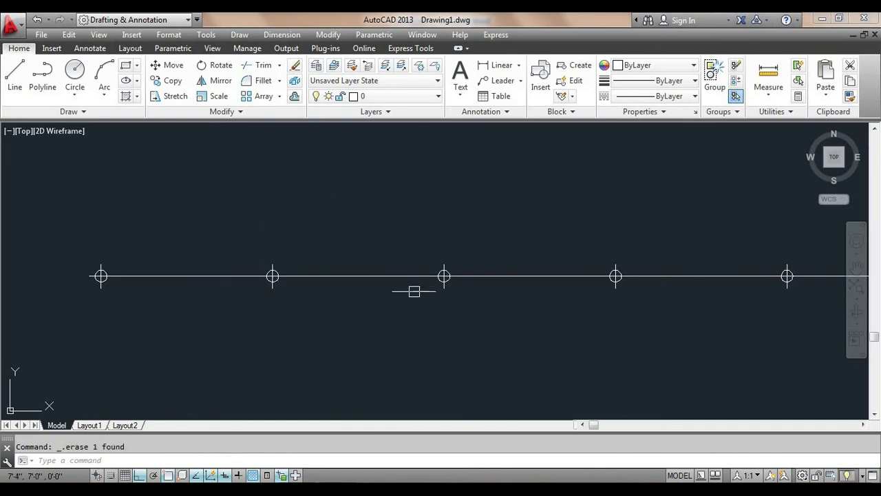
# - Draw a separate vertical line 1' long above the first segment of the 10' line
pyautogui.scroll(-2, 415, 297)
pyautogui.moveTo(459, 320); pyautogui.dragTo(415, 300, button='middle')
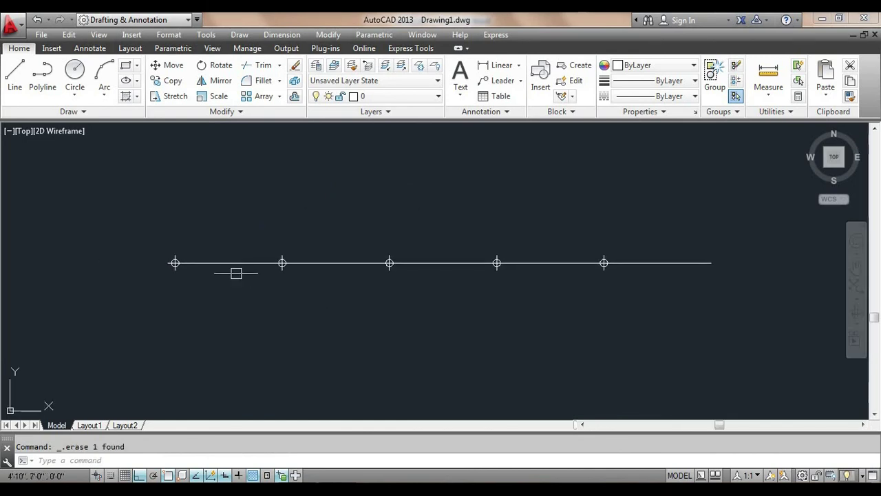
pyautogui.moveTo(268, 304); pyautogui.dragTo(244, 331, button='middle')
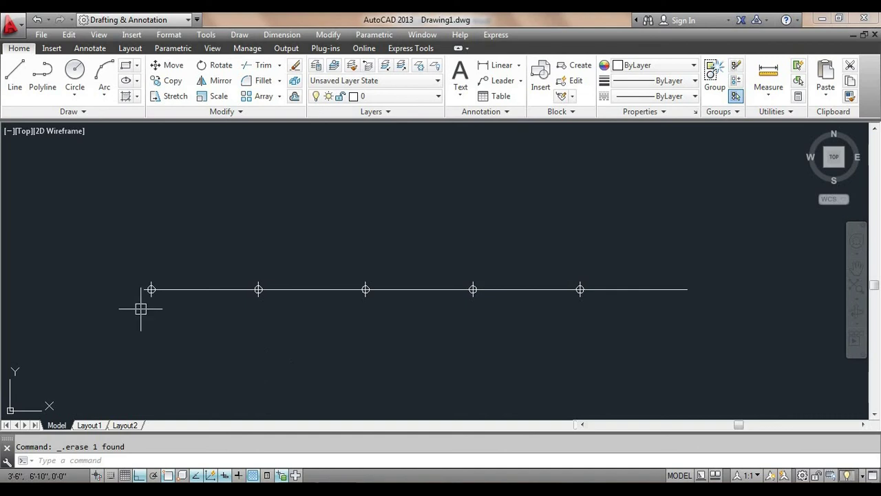
pyautogui.write('l')
pyautogui.press('Return')
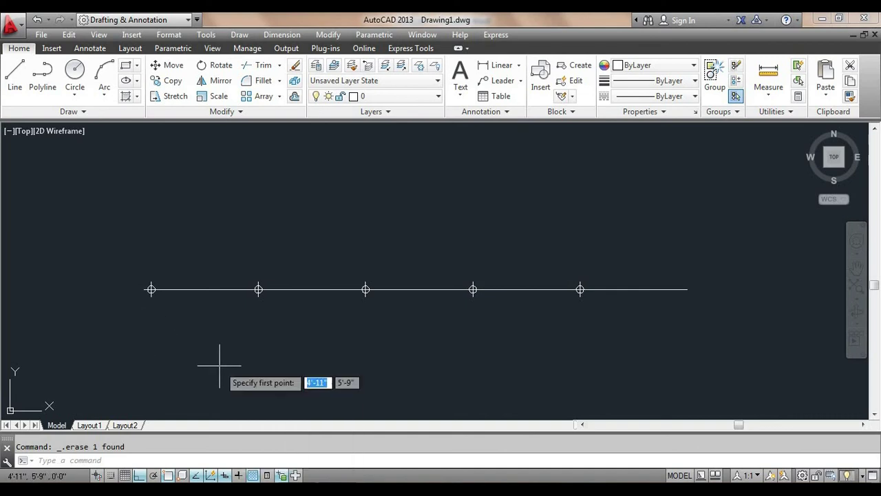
pyautogui.click(184, 172)
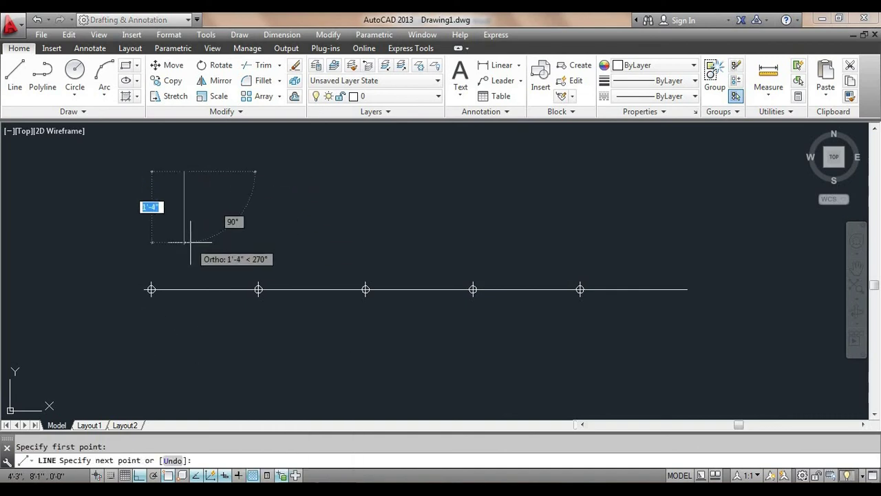
pyautogui.write('1')
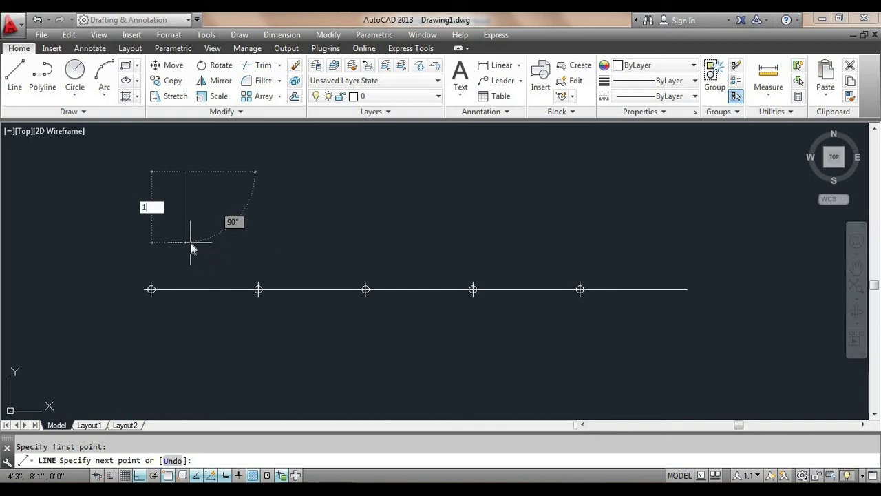
pyautogui.press('Return')
pyautogui.press('Escape')
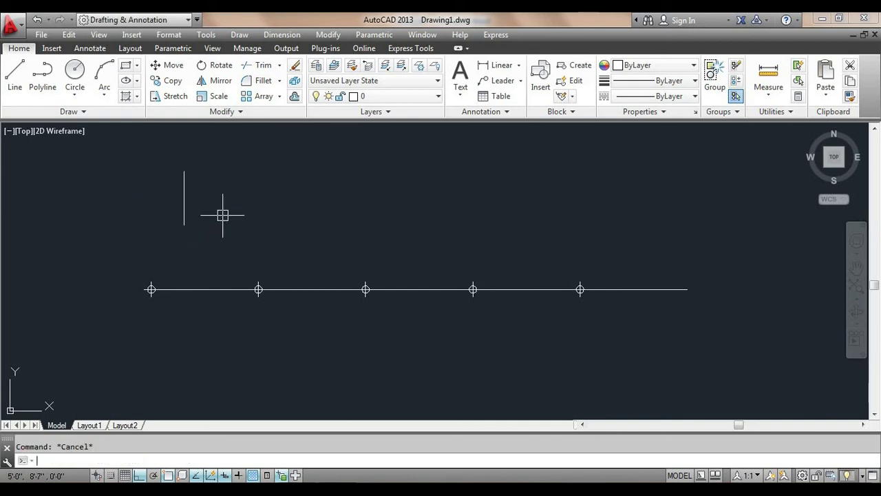
# - With Ortho off, copy the 1' vertical line by its midpoint onto all five points and the right endpoint of the 10' line
pyautogui.write('co')
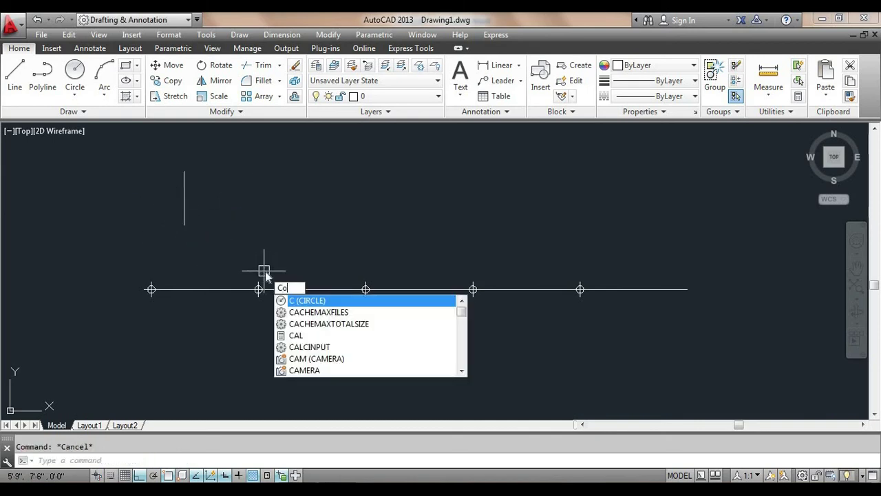
pyautogui.press('Return')
pyautogui.click(222, 151)
pyautogui.click(156, 240)
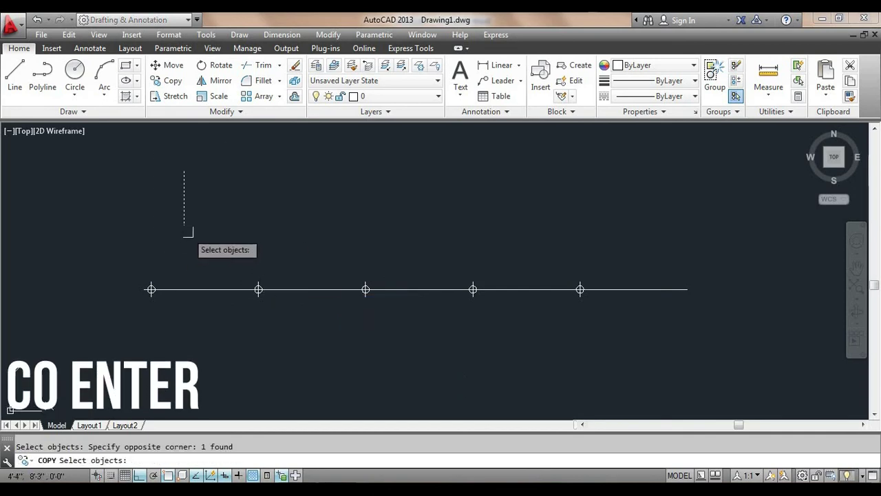
pyautogui.press('Return')
pyautogui.click(184, 199)
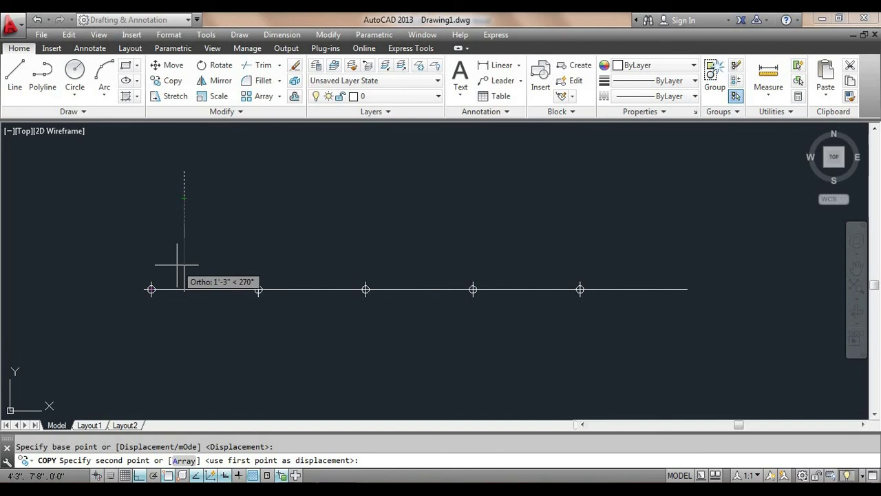
pyautogui.press('F8')
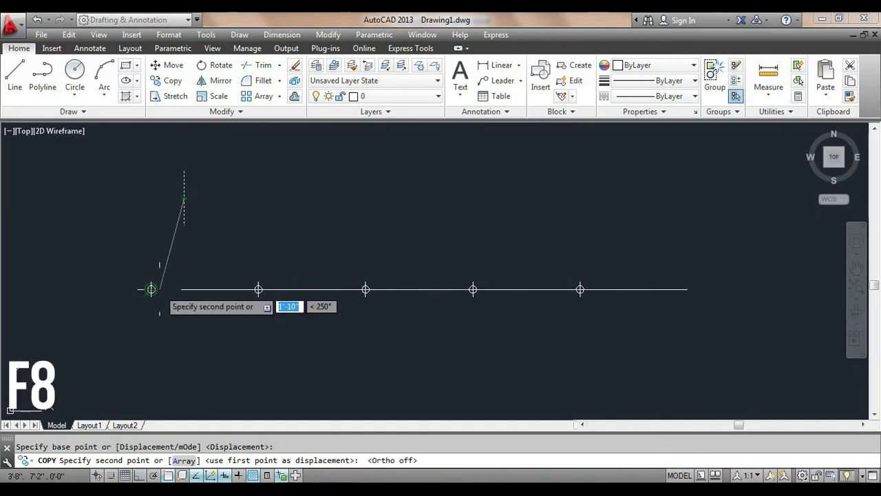
pyautogui.click(150, 289)
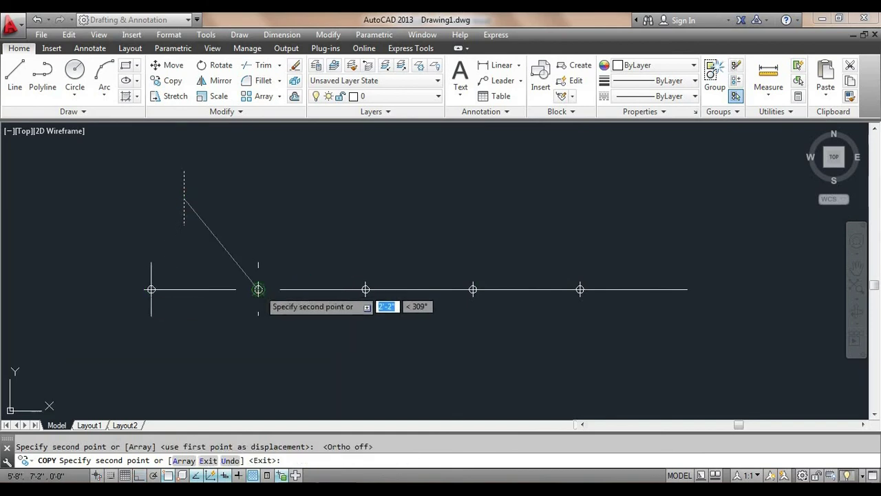
pyautogui.click(258, 289)
pyautogui.click(366, 290)
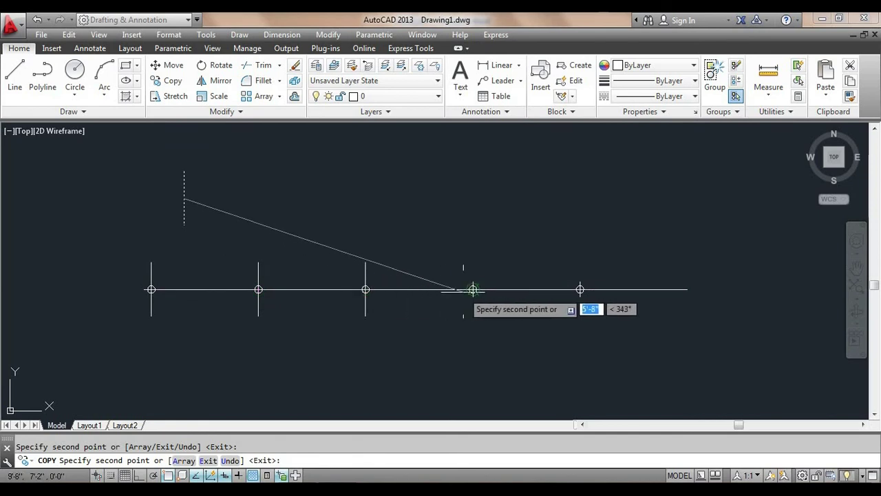
pyautogui.click(473, 289)
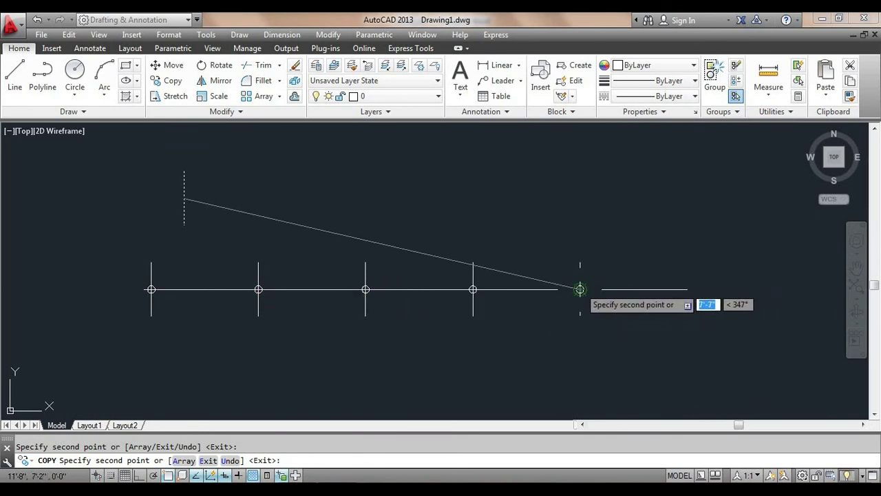
pyautogui.click(579, 289)
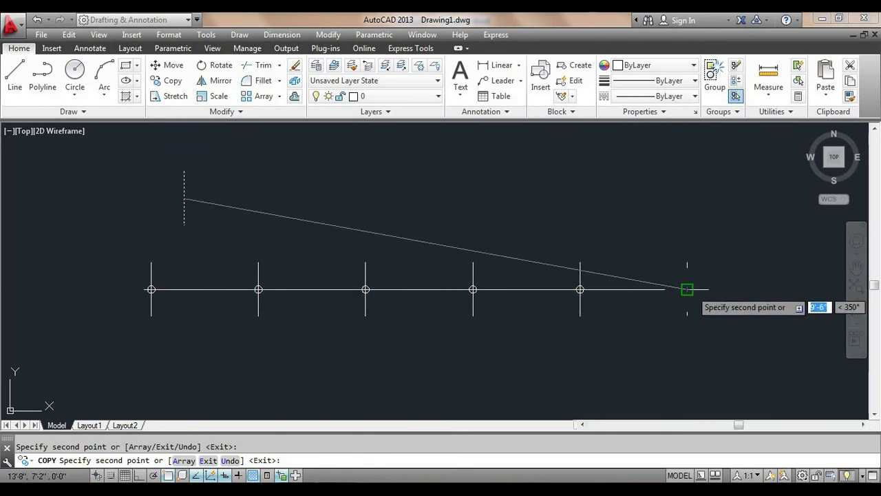
pyautogui.click(687, 290)
pyautogui.press('Escape')
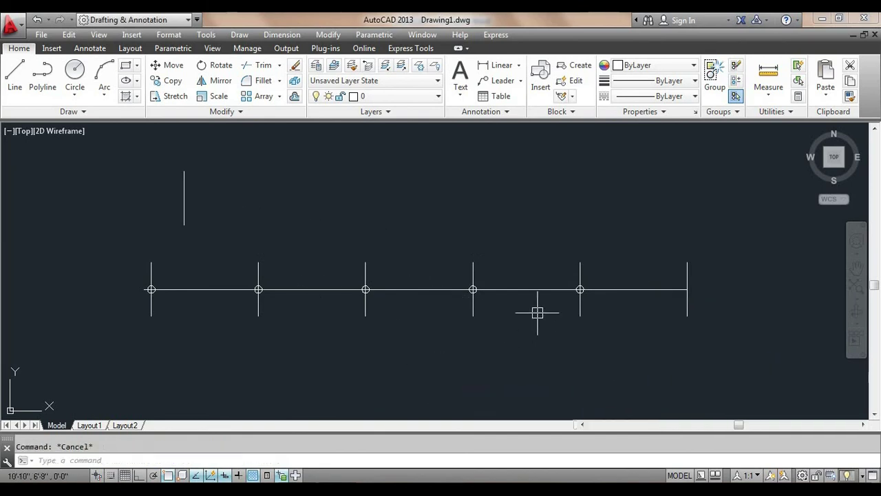
# - Erase the five point markers along the 10' line, keeping the vertical division lines
pyautogui.scroll(8, 592, 300)
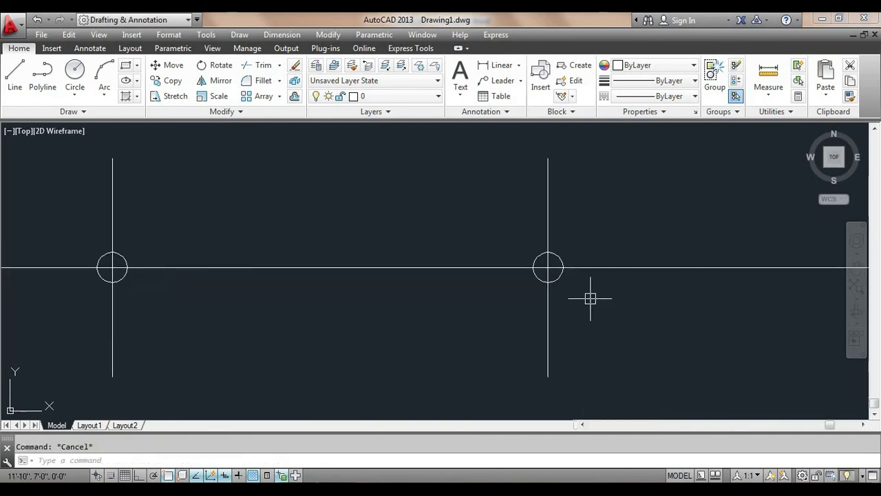
pyautogui.click(582, 292)
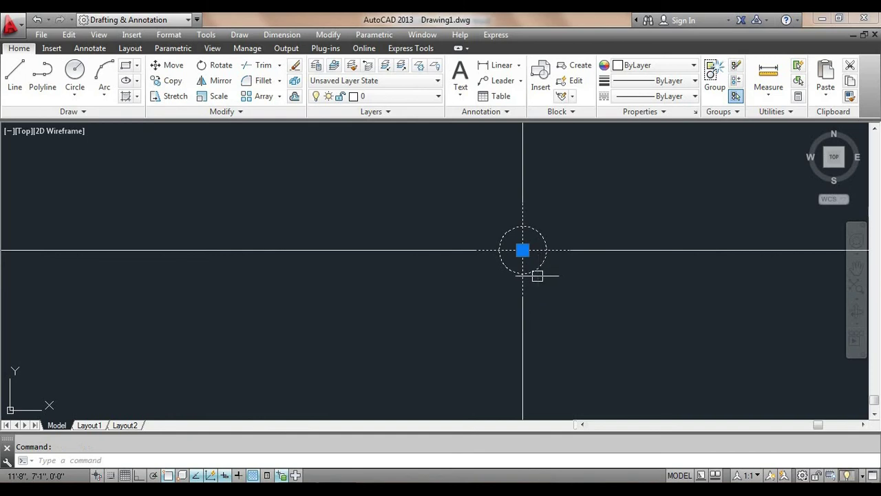
pyautogui.press('Delete')
pyautogui.scroll(-8, 619, 289)
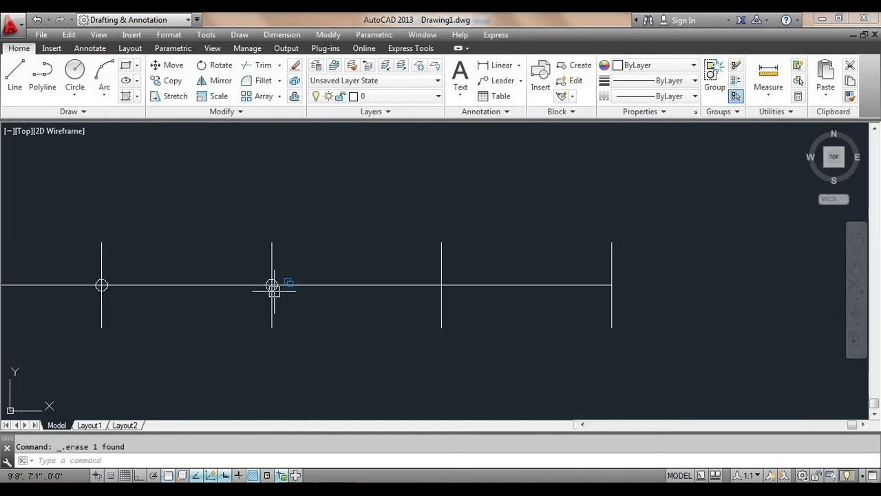
pyautogui.scroll(6, 274, 286)
pyautogui.click(254, 270)
pyautogui.scroll(-4, 267, 322)
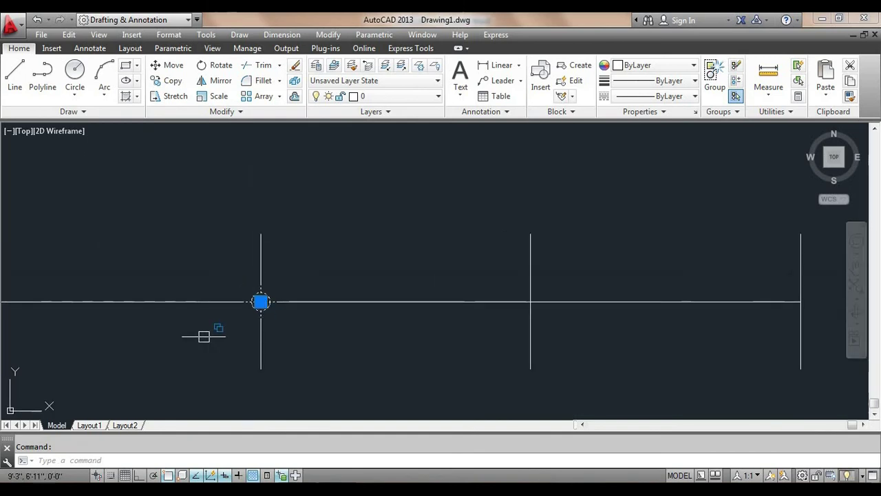
pyautogui.press('Delete')
pyautogui.moveTo(158, 342); pyautogui.dragTo(536, 326, button='middle')
pyautogui.scroll(6, 396, 307)
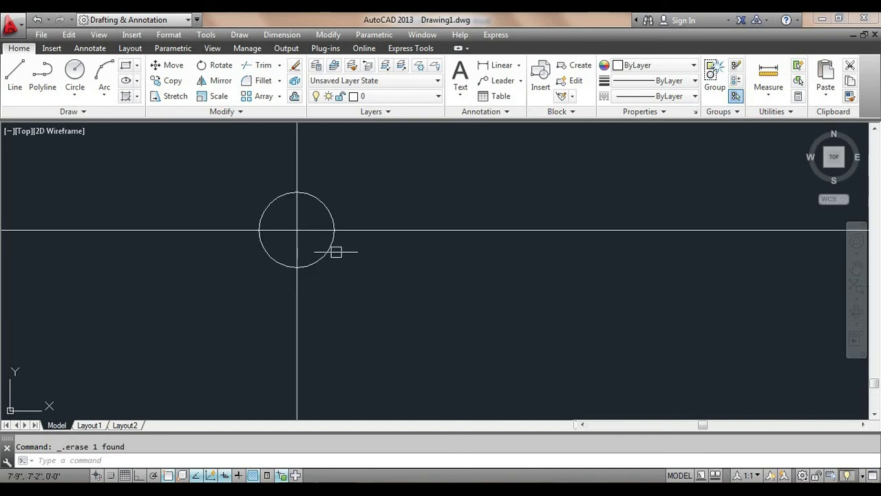
pyautogui.click(335, 249)
pyautogui.press('Delete')
pyautogui.scroll(-2, 346, 315)
pyautogui.moveTo(614, 298); pyautogui.dragTo(701, 304, button='middle')
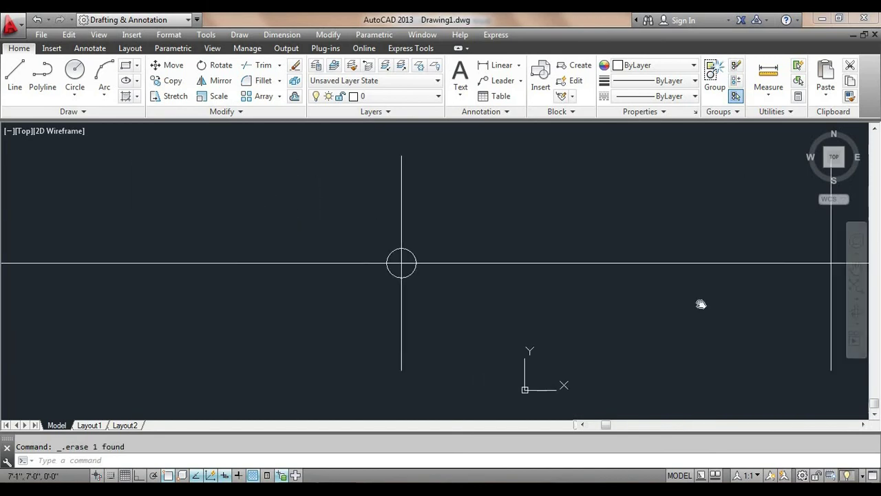
pyautogui.click(401, 262)
pyautogui.press('Delete')
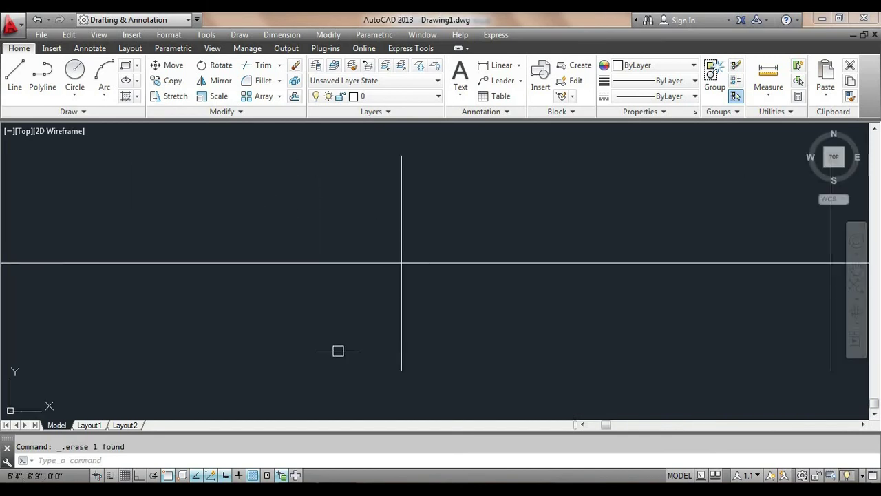
pyautogui.scroll(-2, 196, 344)
pyautogui.scroll(3, 207, 340)
pyautogui.click(226, 313)
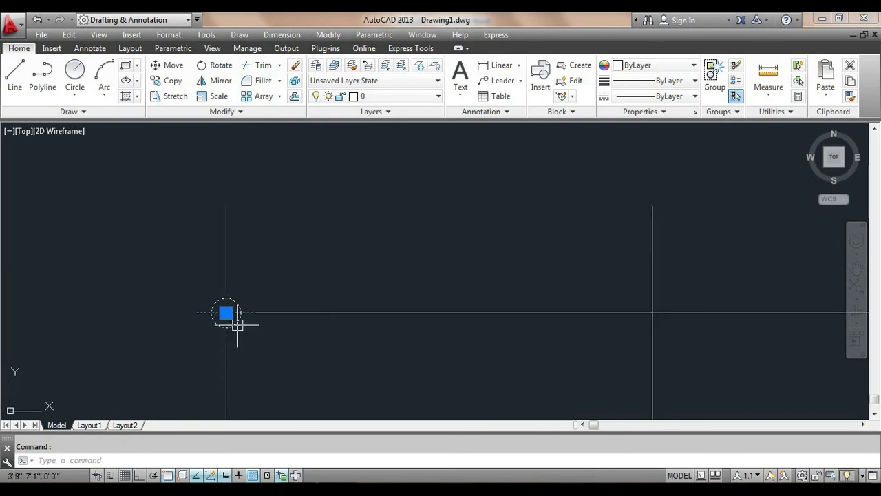
pyautogui.press('Delete')
# - Erase the original 1' vertical line above the divided line
pyautogui.scroll(-2, 269, 354)
pyautogui.moveTo(386, 345)
pyautogui.mouseDown(button='middle')
pyautogui.moveTo(409, 342)
pyautogui.moveTo(369, 321)
pyautogui.mouseUp(button='middle')
pyautogui.moveTo(276, 176); pyautogui.dragTo(184, 249)
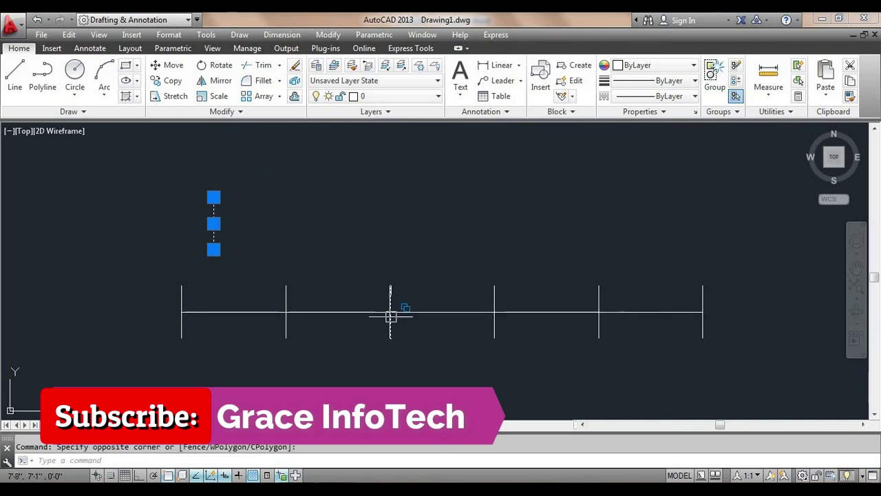
pyautogui.press('Delete')
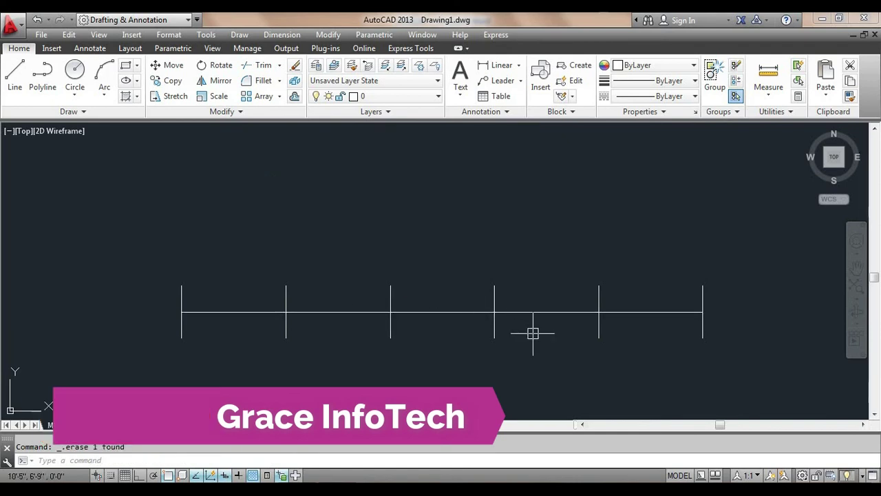